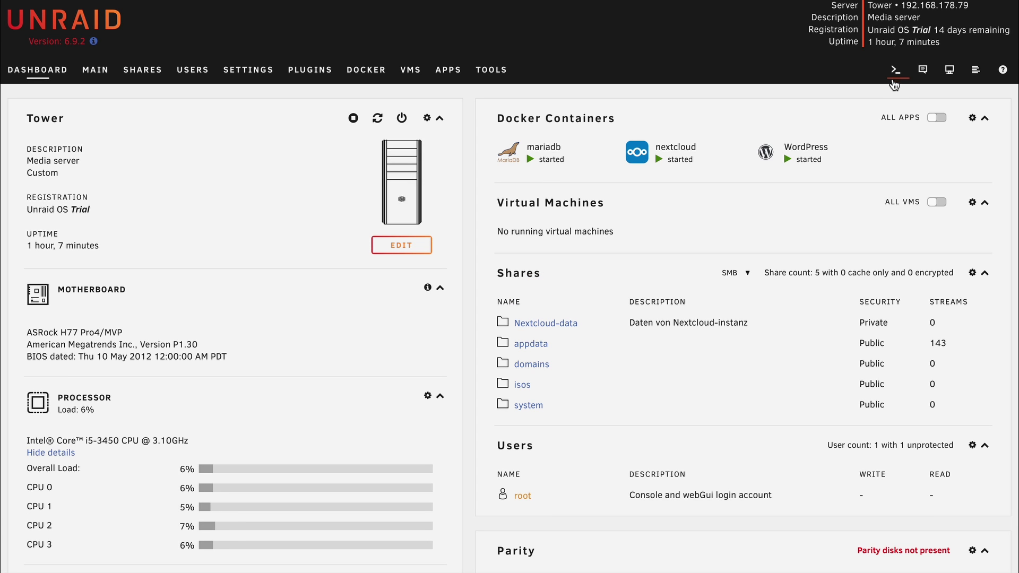
Step: Create the Docker network 'proxynetbridge' from a server terminal with docker network create
left_click(895, 74)
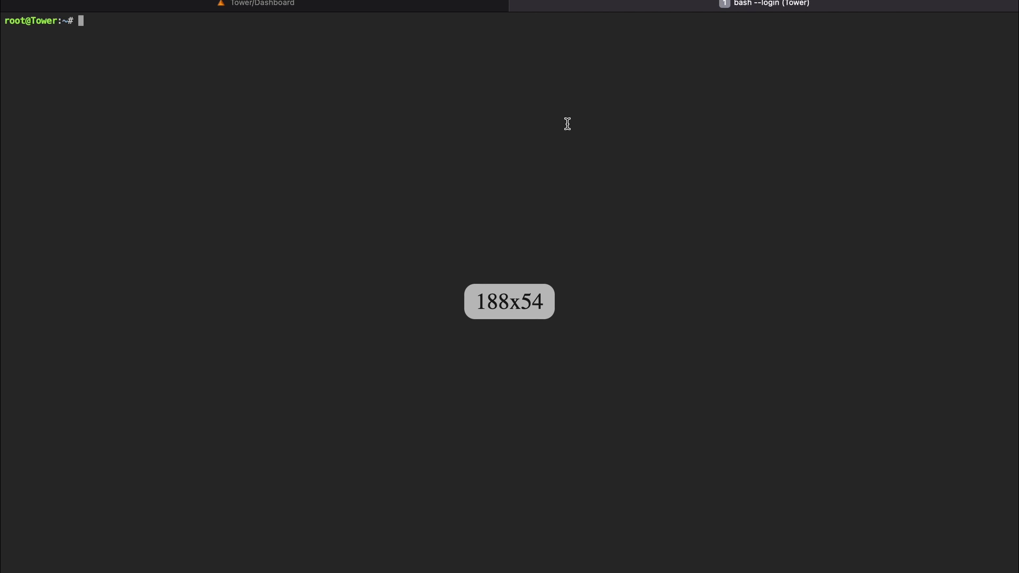
right_click(567, 124)
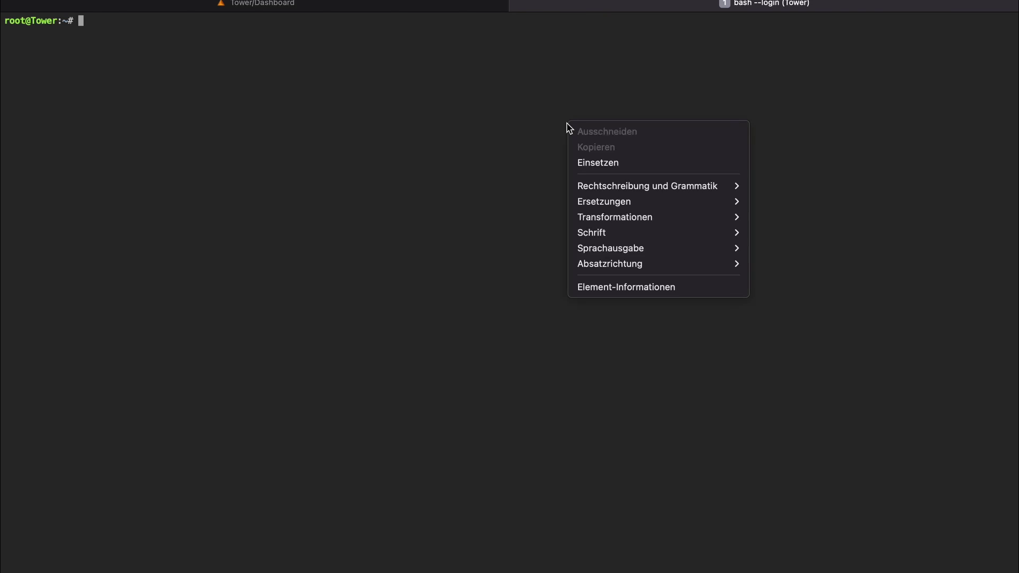
left_click(596, 161)
key("BackSpace")
key("BackSpace")
key("BackSpace")
key("BackSpace")
key("BackSpace")
key("BackSpace")
key("BackSpace")
key("BackSpace")
key("BackSpace")
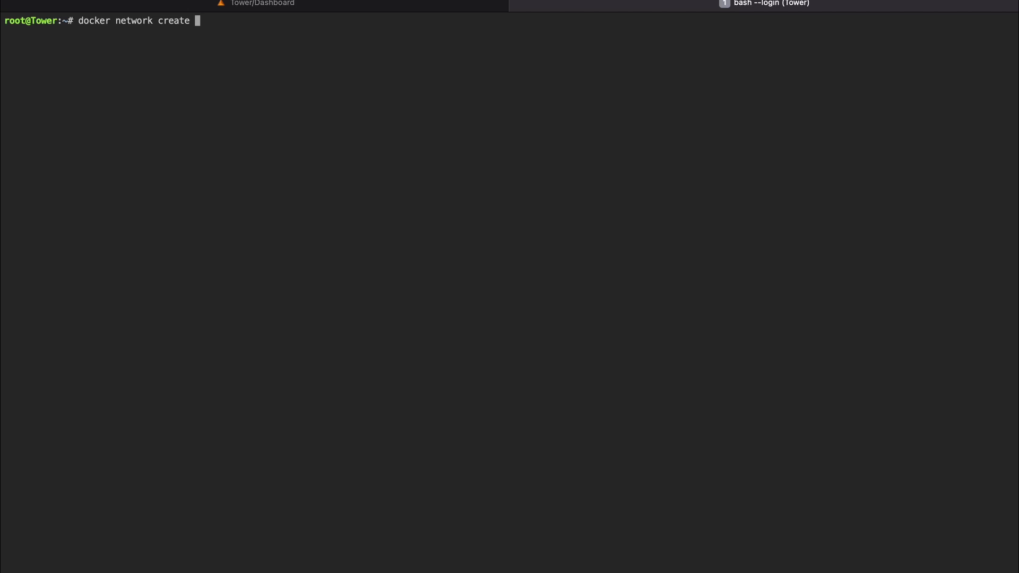
type("proxynetbridge")
key("Return")
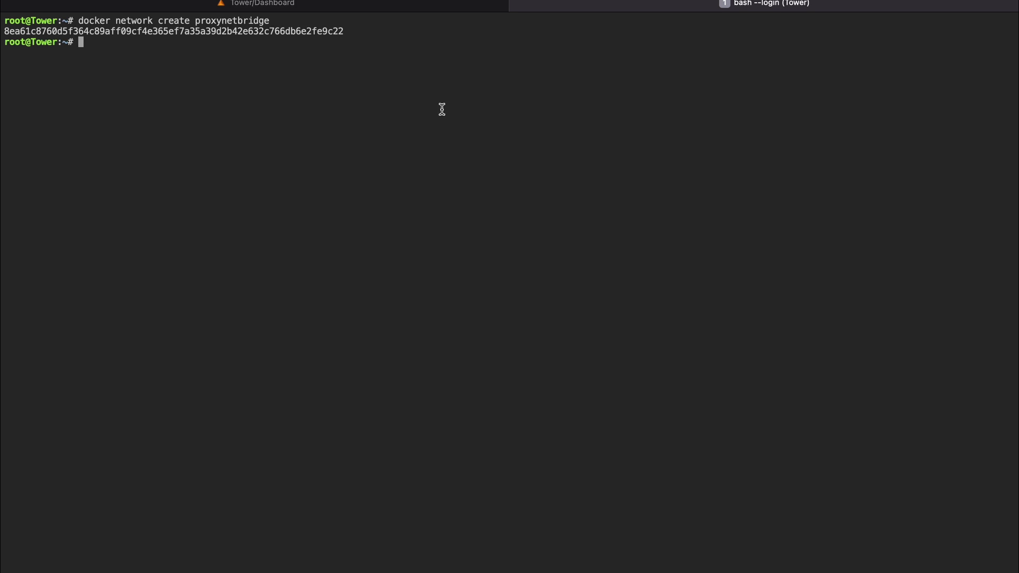
Step: Search the Apps catalogue for 'nginx' and show the NginxProxyManager app details
left_click(516, 4)
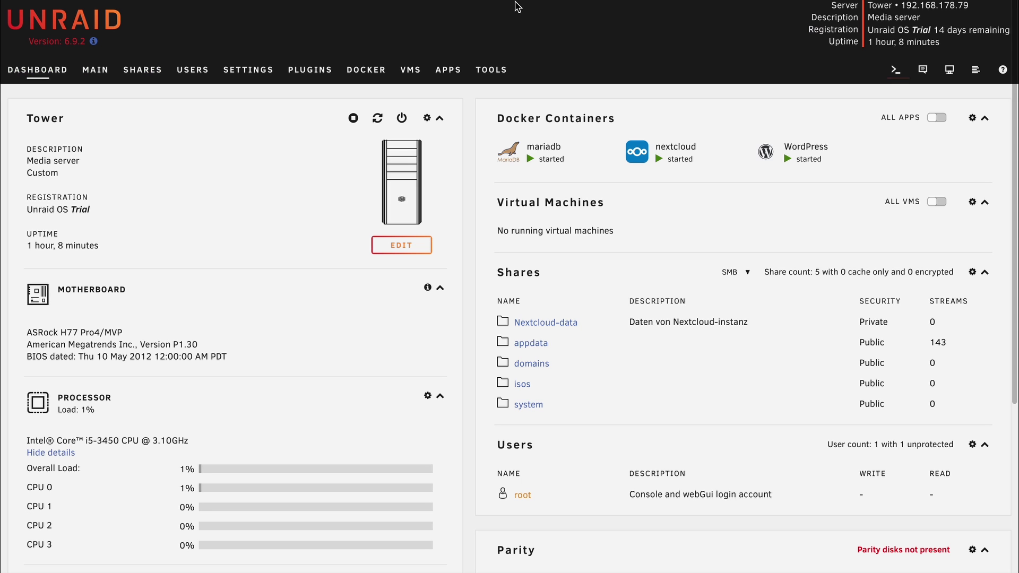
left_click(362, 71)
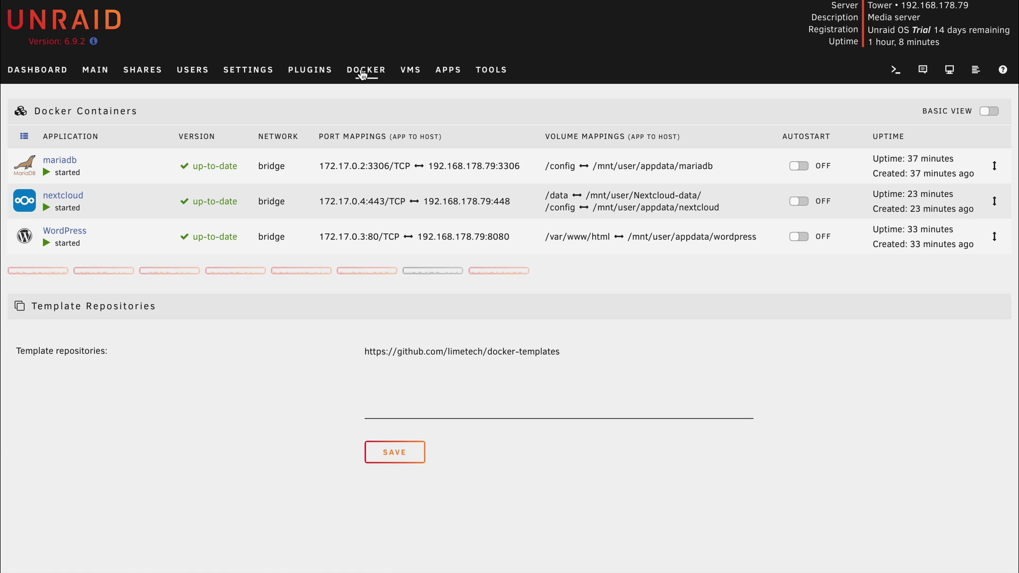
left_click(448, 69)
left_click(215, 107)
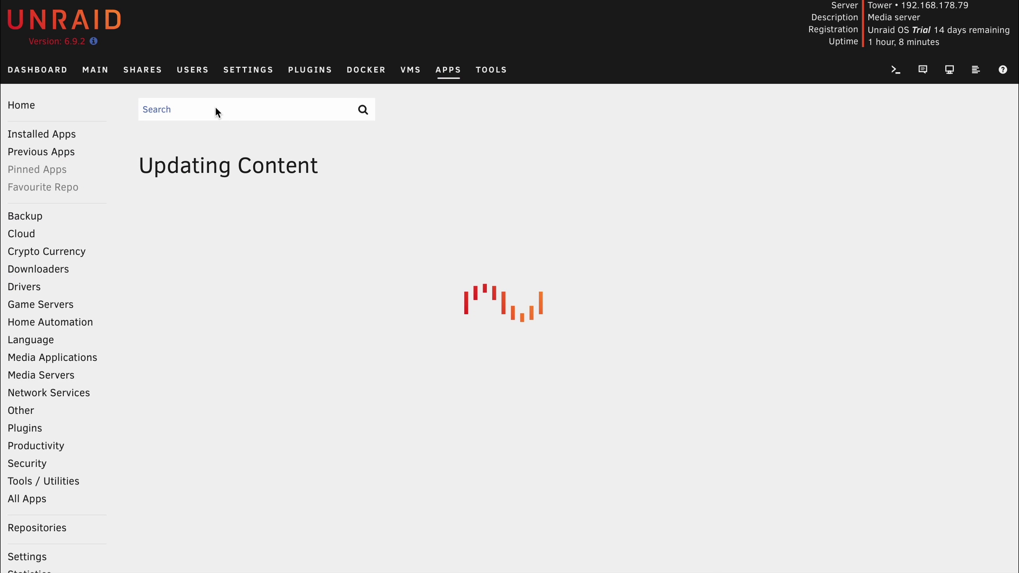
type("nginx")
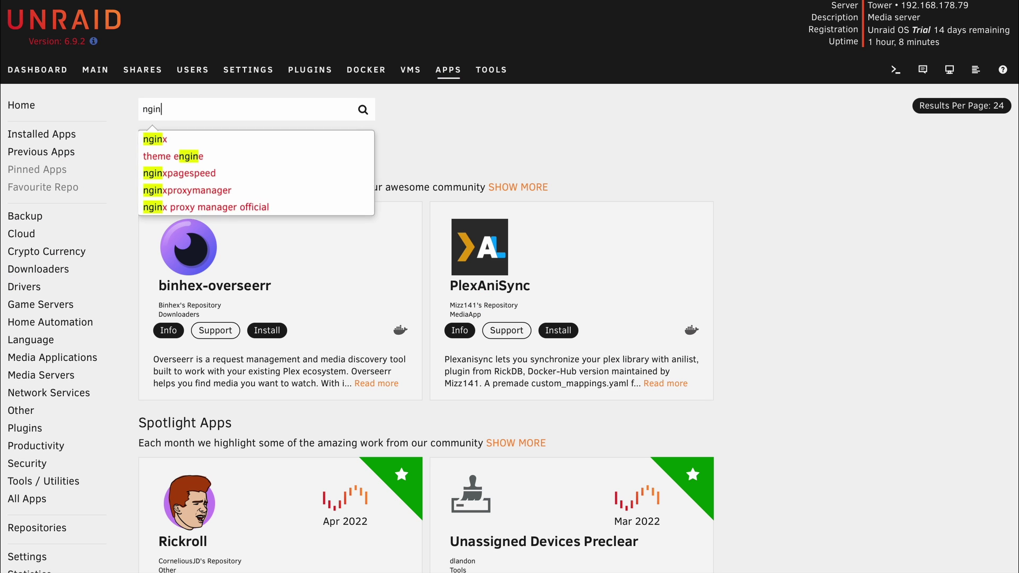
left_click(218, 169)
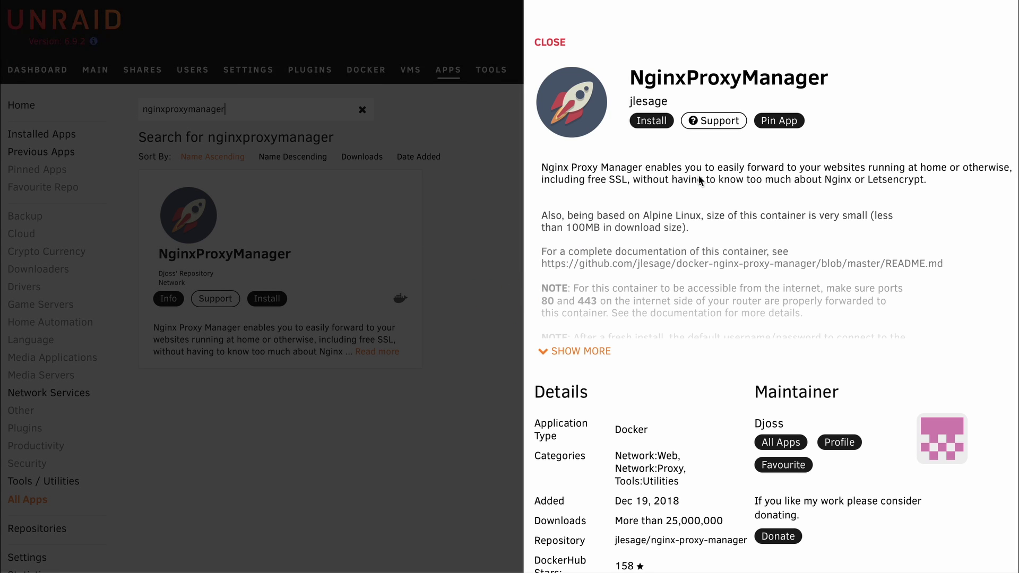
Step: Install NginxProxyManager with Network Type set to 'Custom : proxynetbridge'
left_click(660, 126)
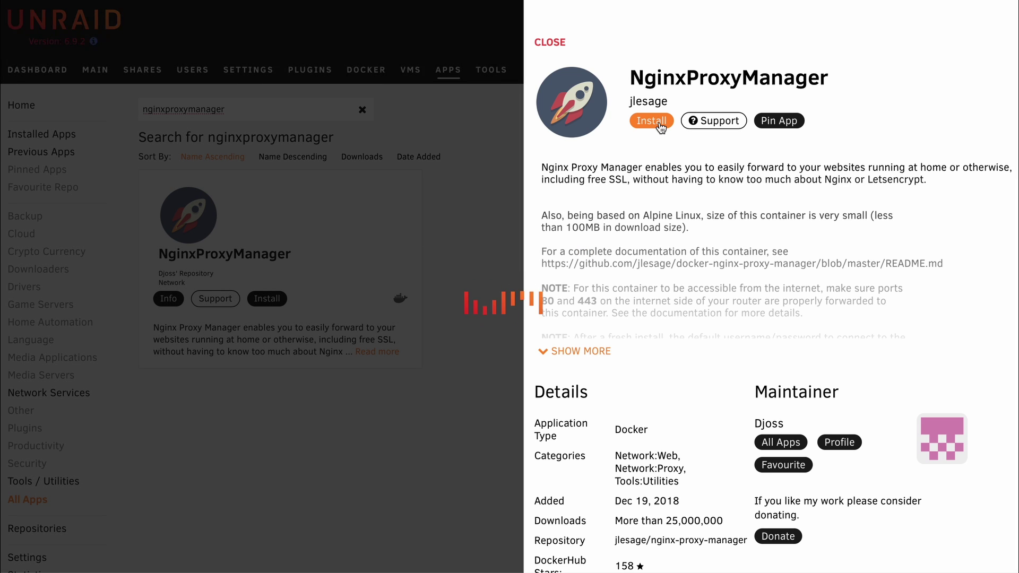
scroll(322, 382, "down", 2)
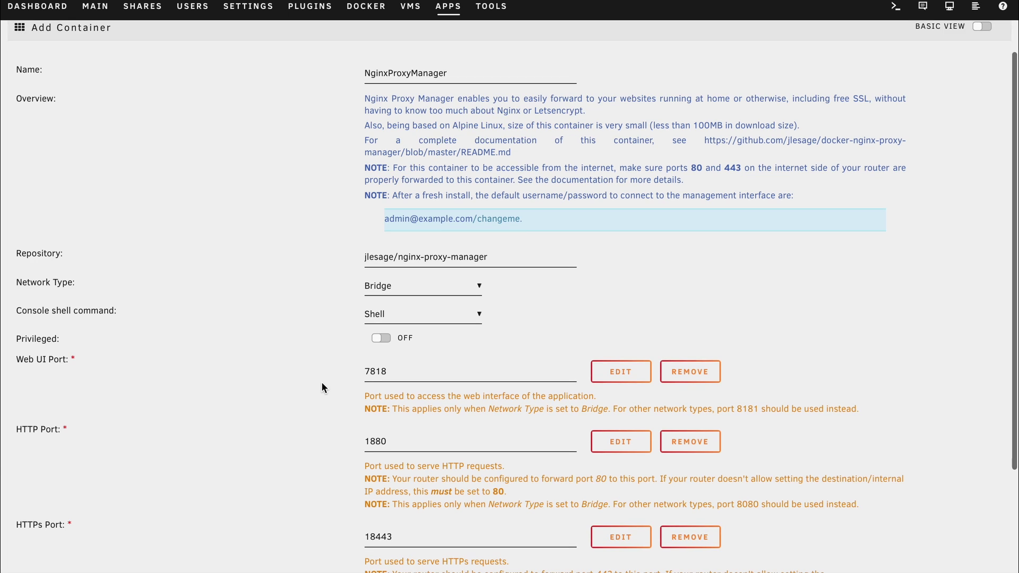
left_click(375, 289)
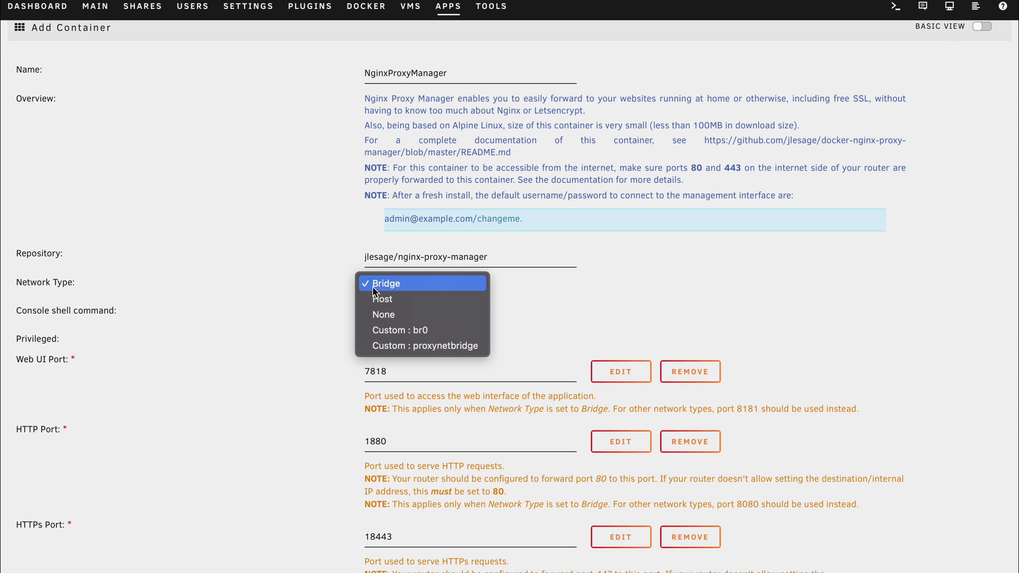
left_click(383, 346)
scroll(304, 355, "down", 4)
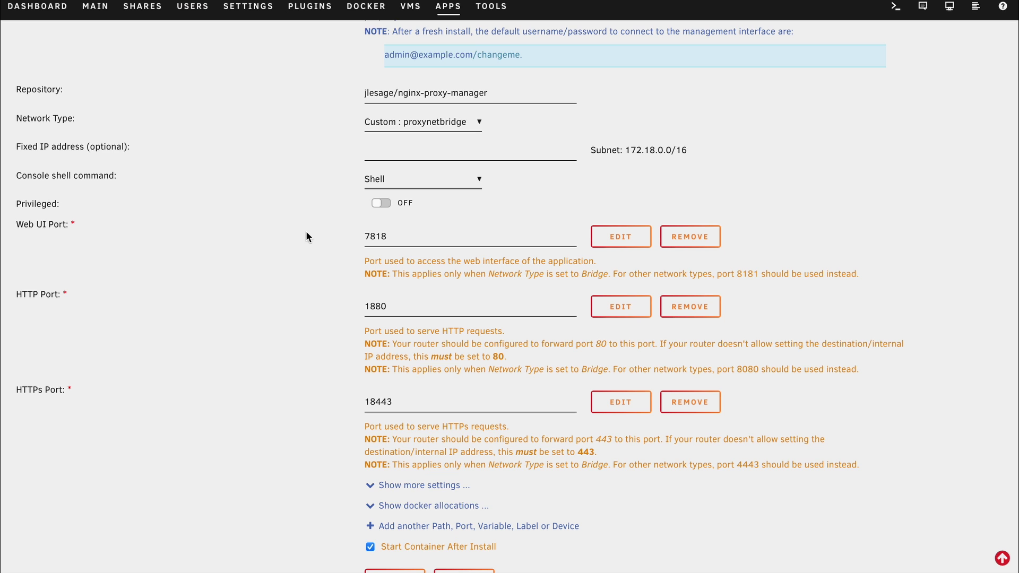
scroll(330, 409, "down", 1)
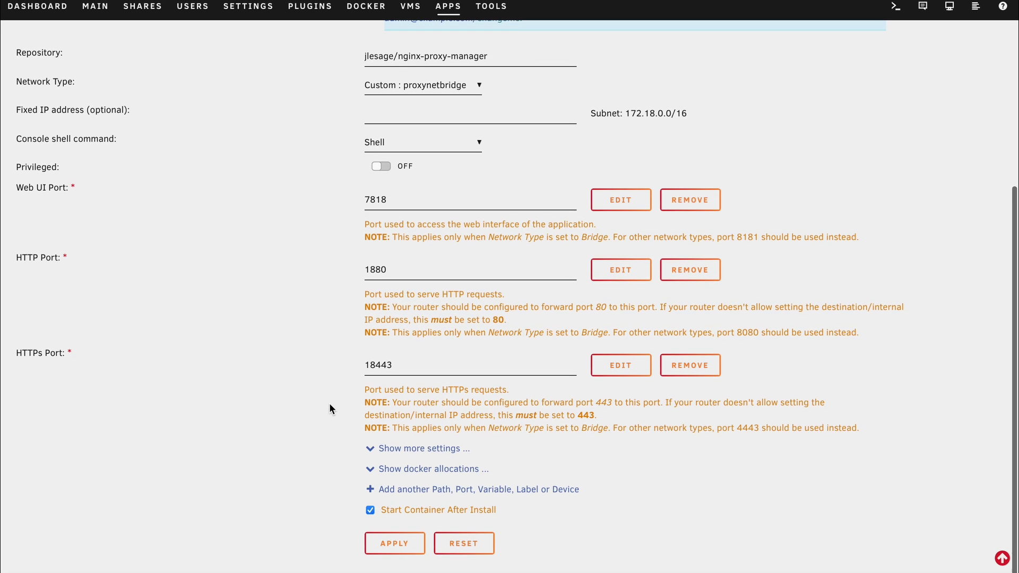
left_click(381, 541)
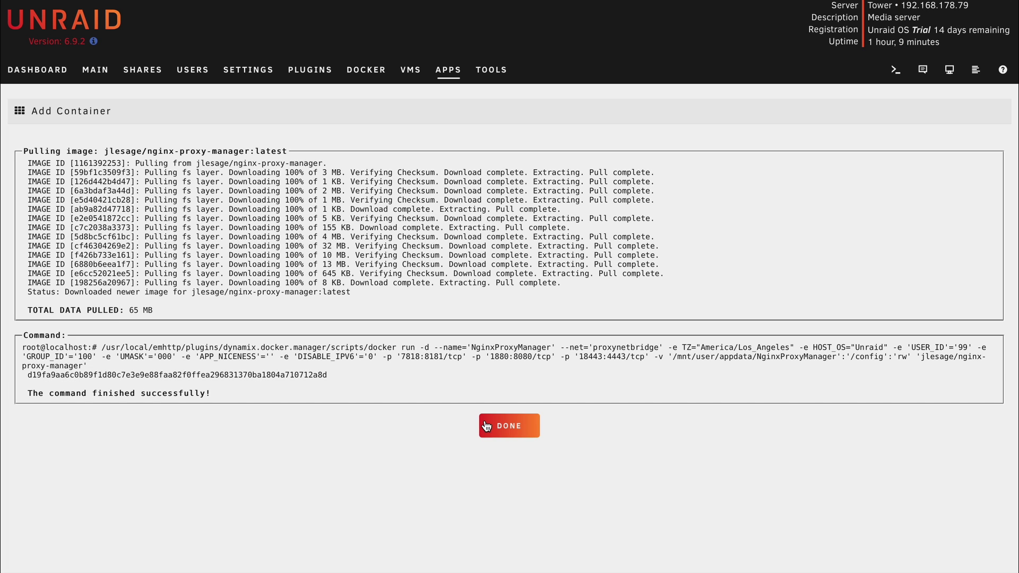
left_click(486, 426)
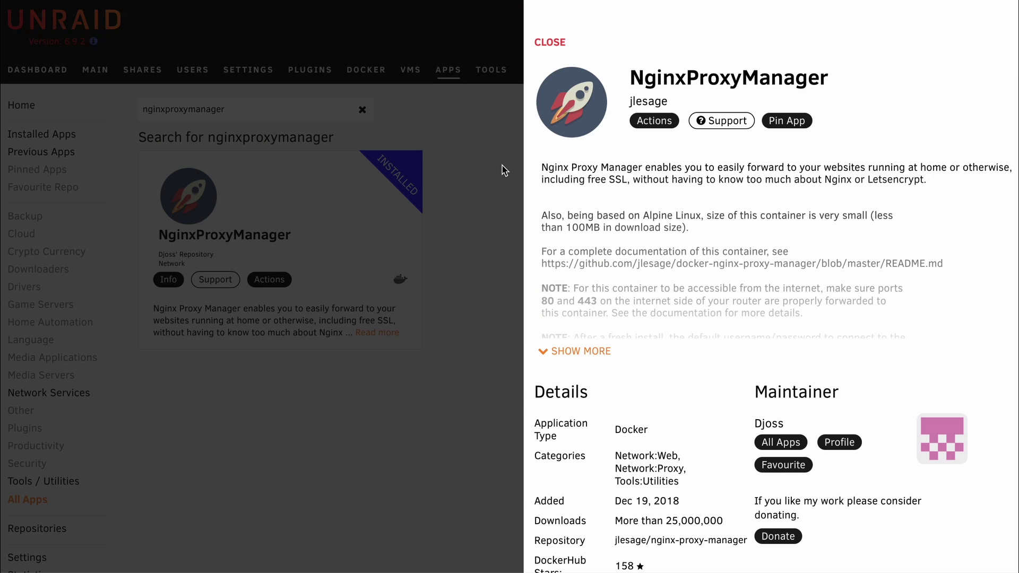
Step: Move the nextcloud container onto the proxynetbridge network
left_click(426, 180)
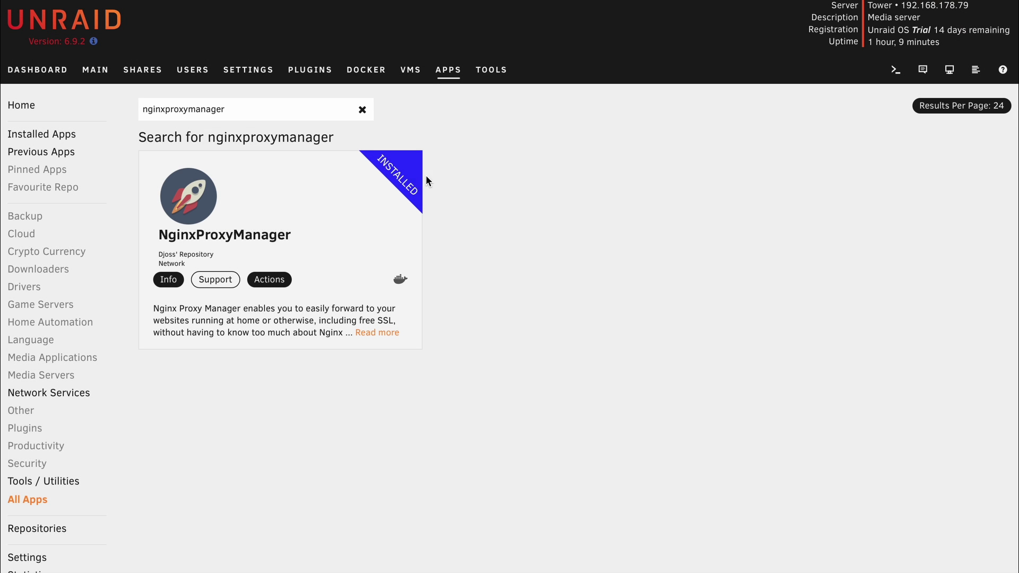
left_click(365, 70)
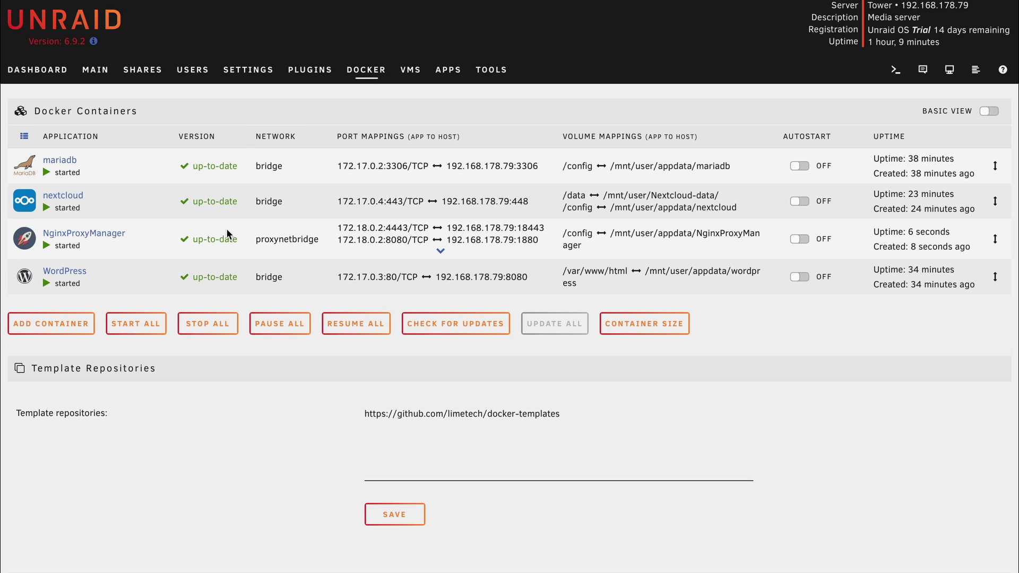
left_click(26, 201)
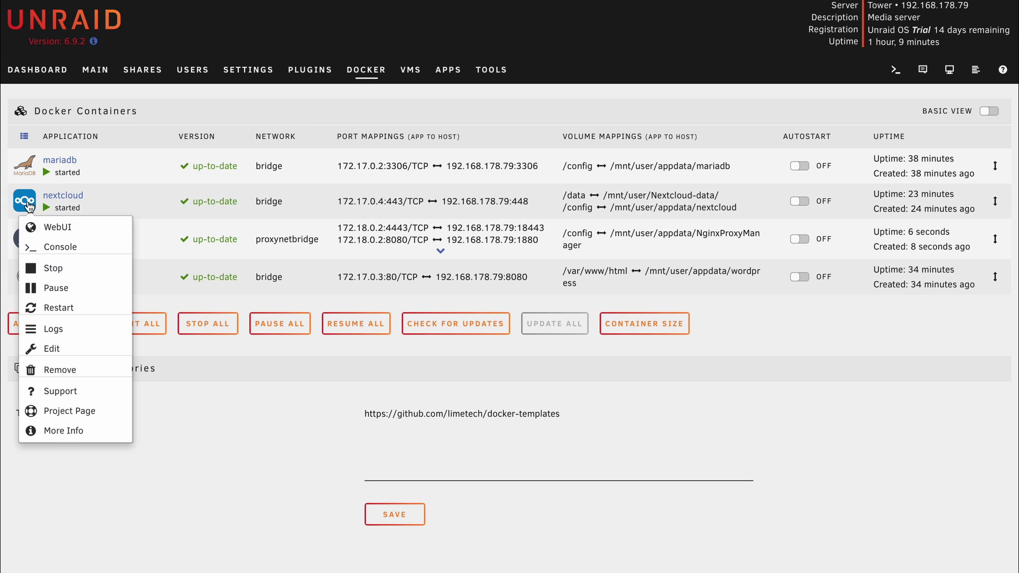
left_click(59, 352)
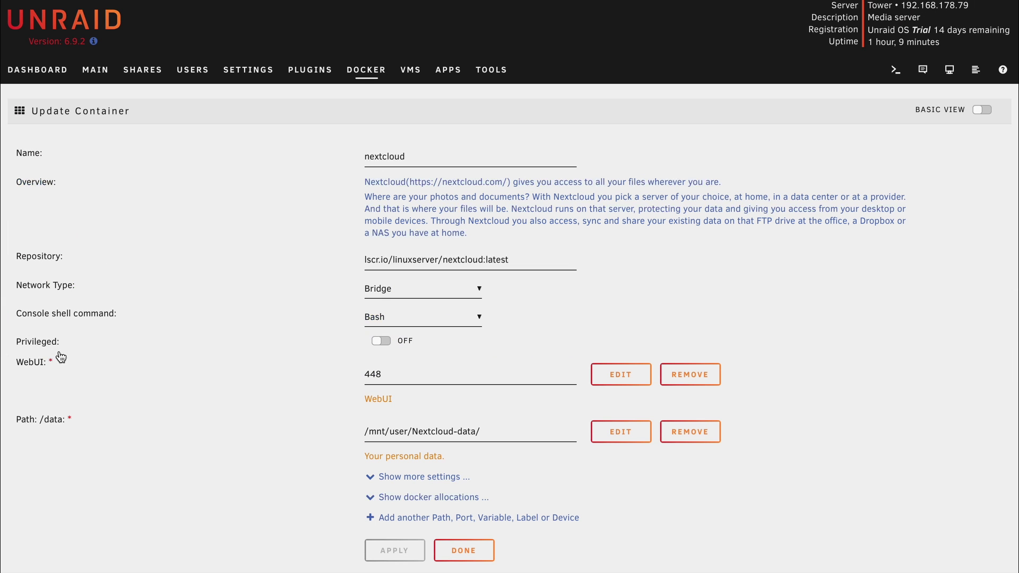
left_click(375, 292)
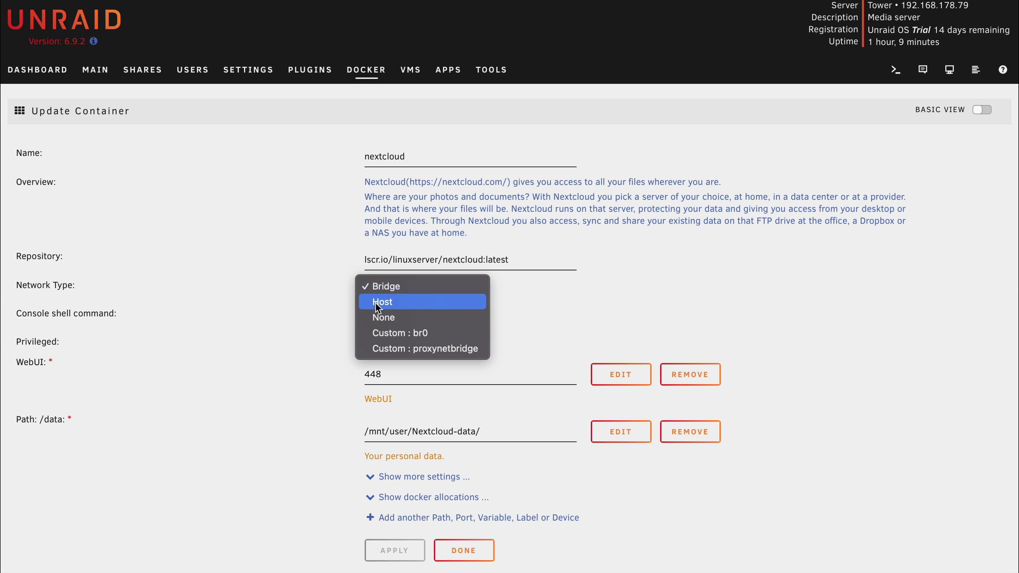
left_click(383, 349)
scroll(411, 511, "down", 1)
left_click(405, 534)
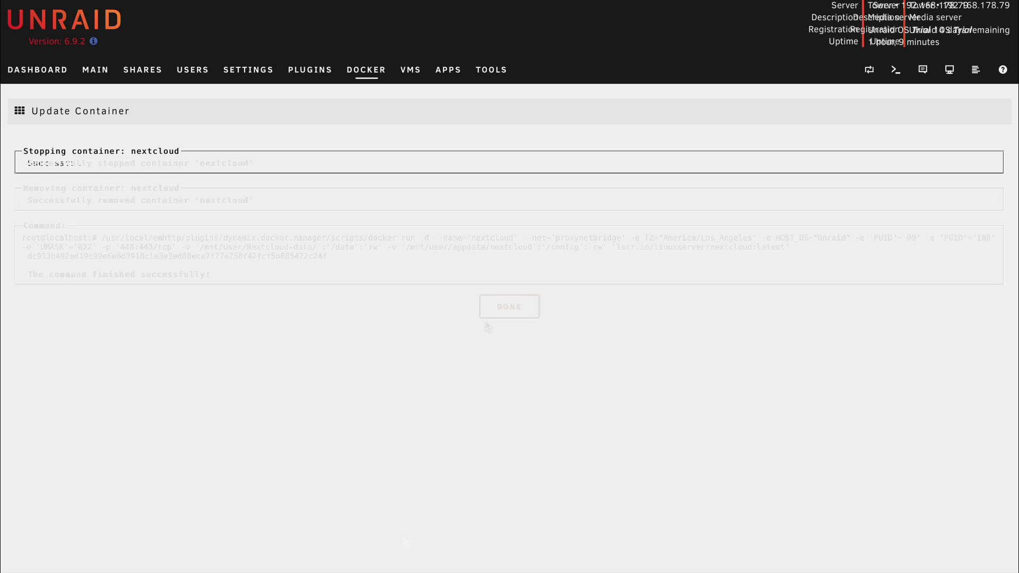
left_click(494, 313)
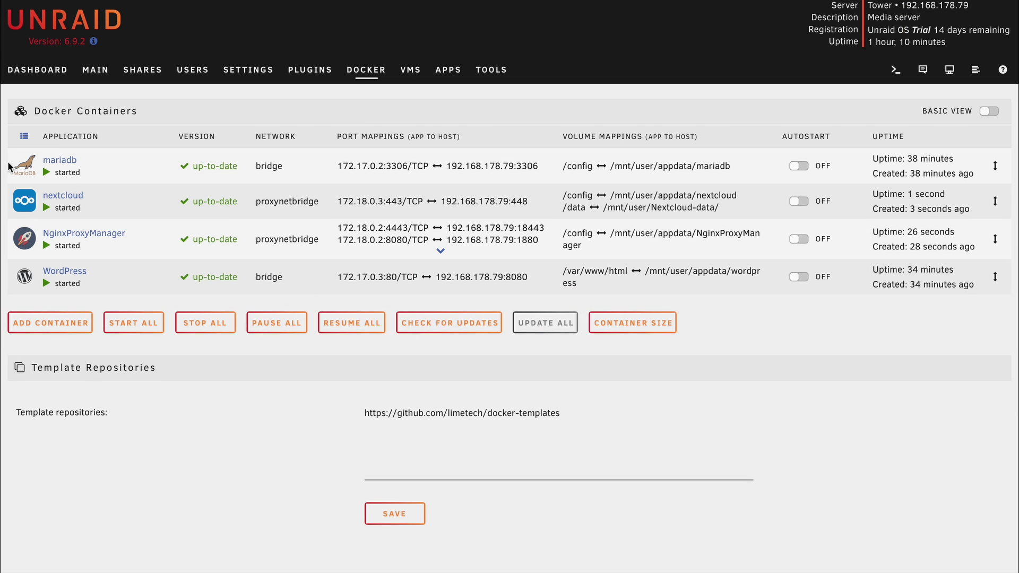
Step: Reapply the WordPress container's settings so it also runs on proxynetbridge
left_click(31, 273)
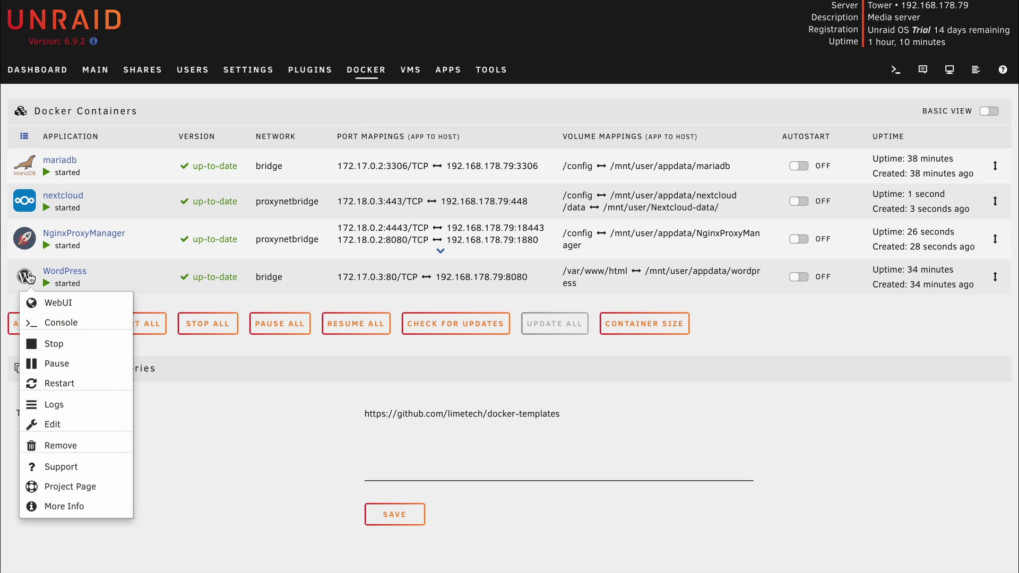
left_click(53, 421)
left_click(382, 461)
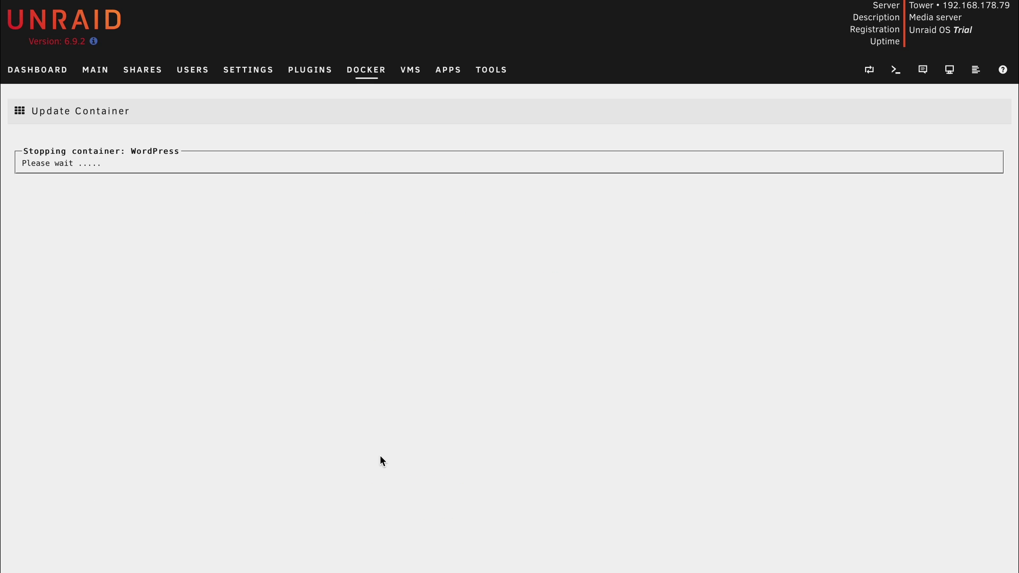
left_click(496, 318)
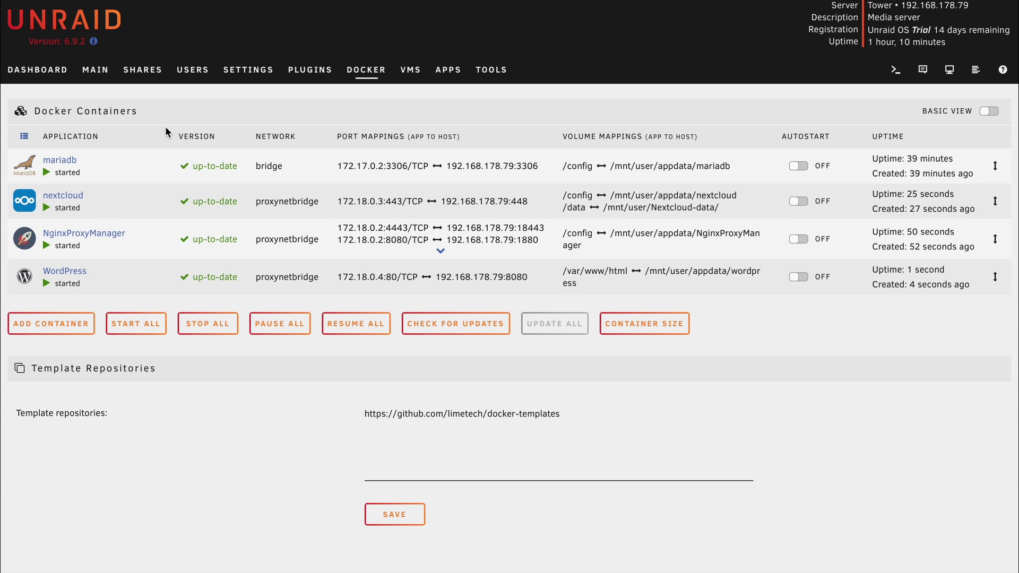
left_click(22, 244)
Step: Launch the NginxProxyManager WebUI and read its default credentials on the container's Edit page
left_click(27, 270)
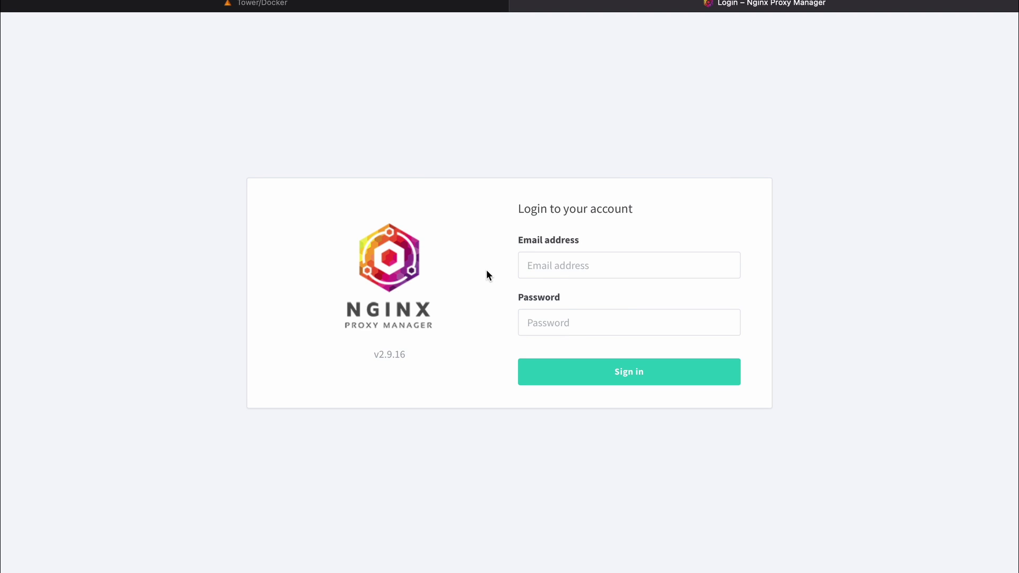
left_click(255, 5)
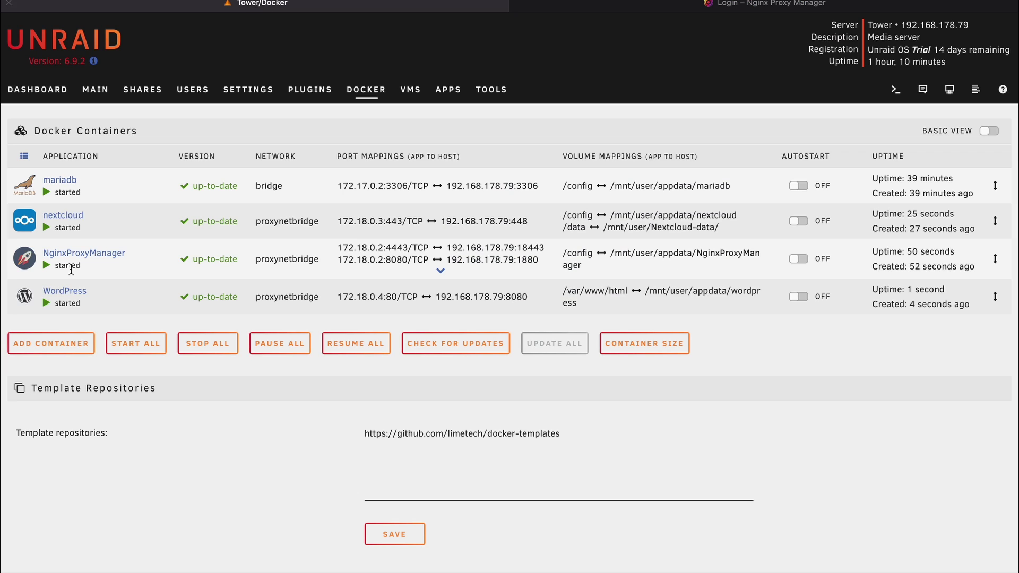
left_click(24, 265)
left_click(48, 419)
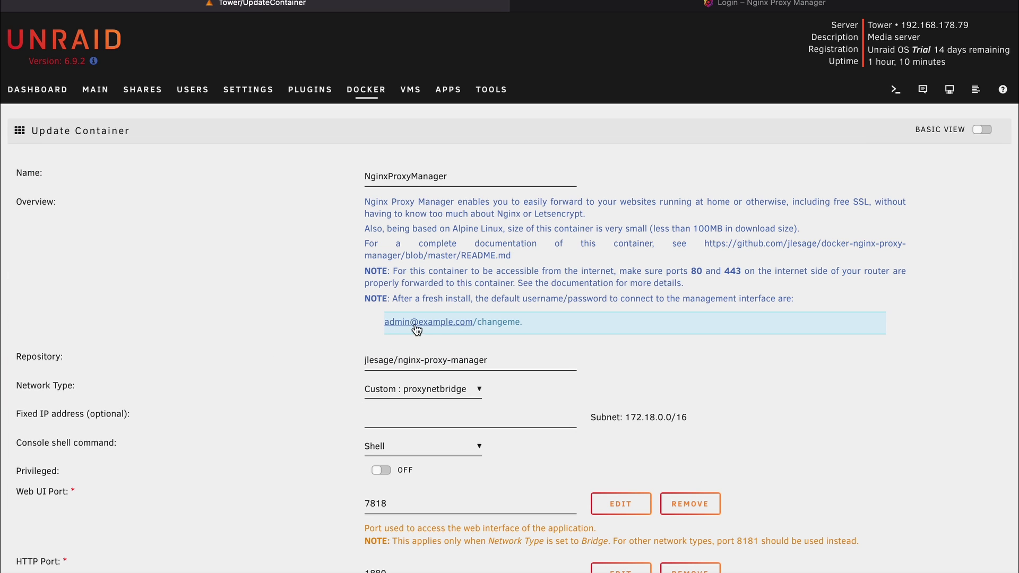
scroll(327, 333, "down", 5)
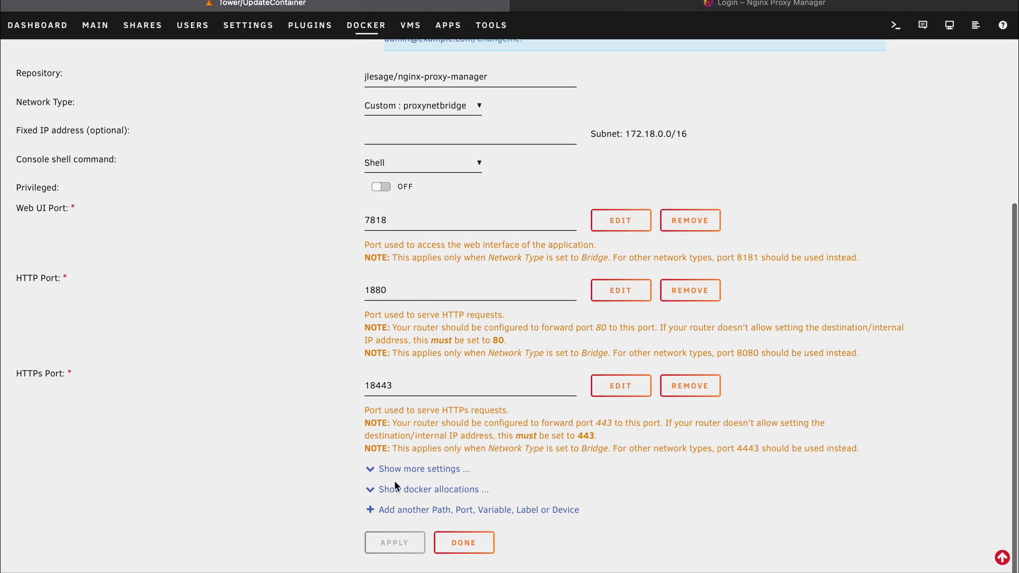
left_click(455, 543)
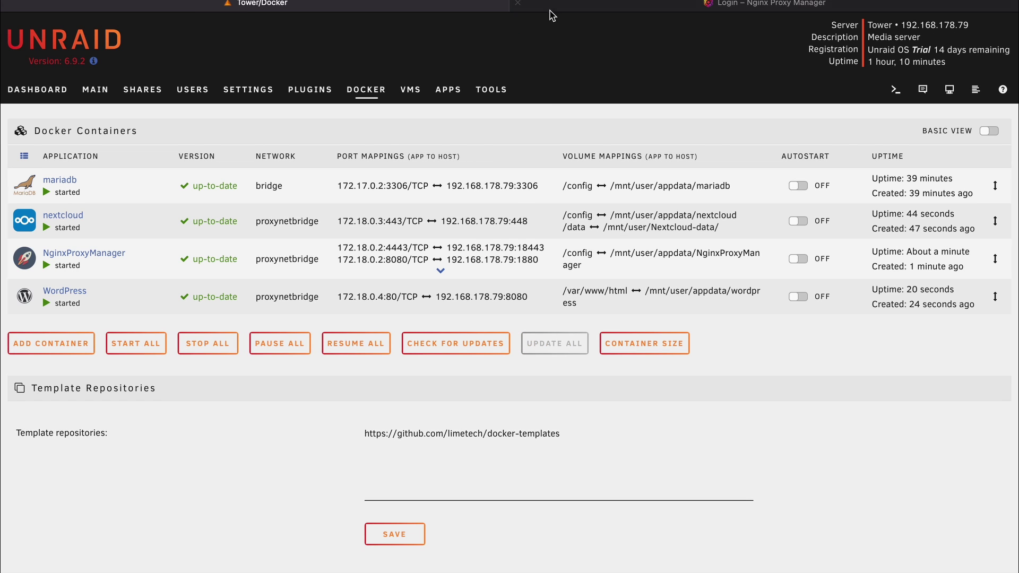
left_click(552, 7)
Step: Sign in to Nginx Proxy Manager using the default administrator e-mail and password
left_click(553, 270)
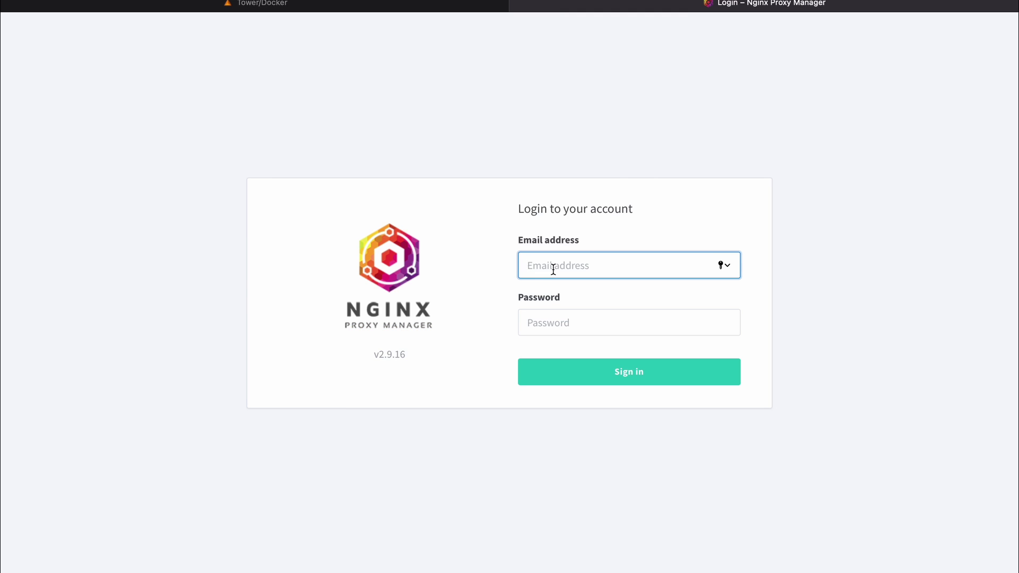
type("admin")
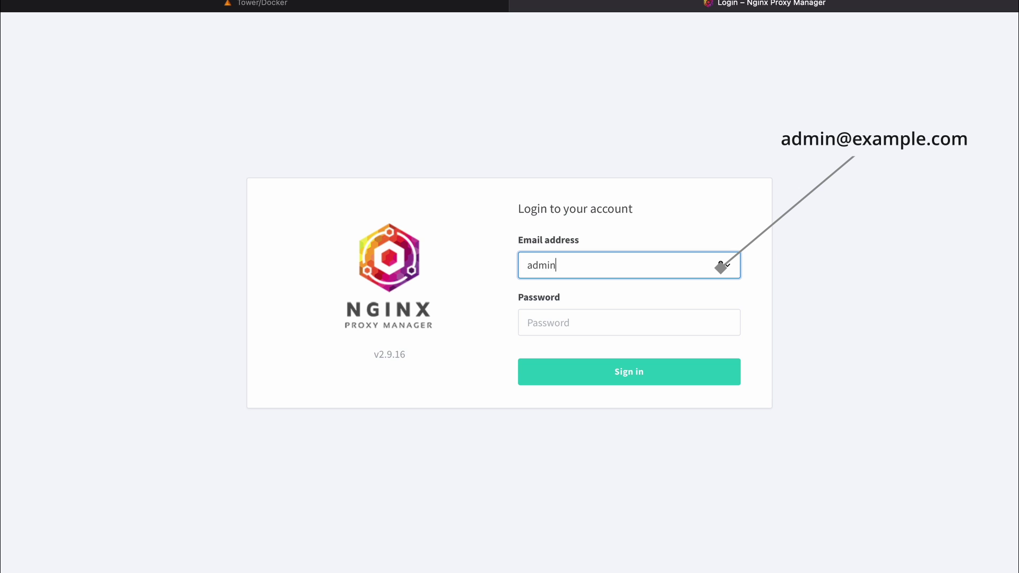
type("@example.com")
left_click(564, 329)
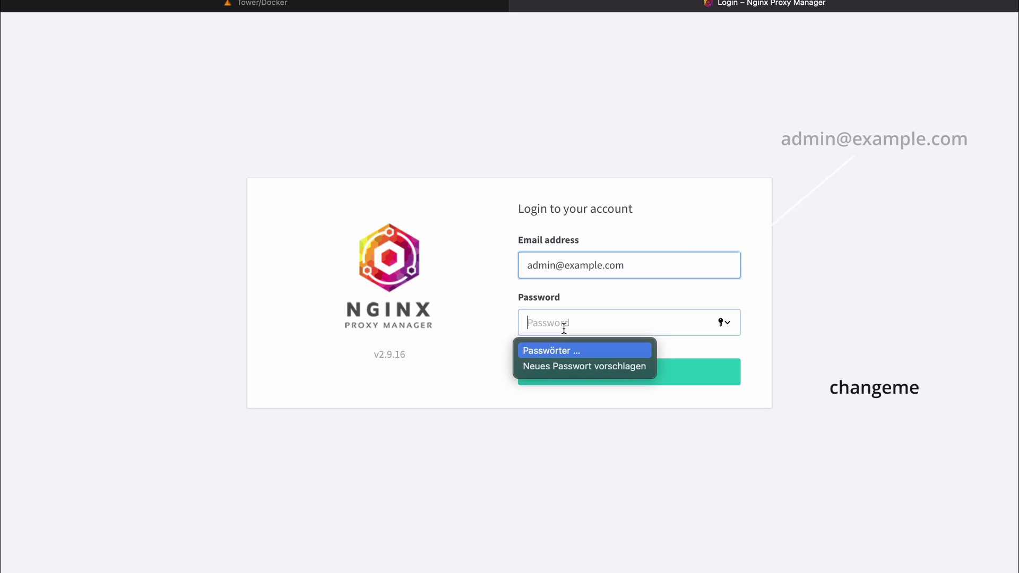
type("changem")
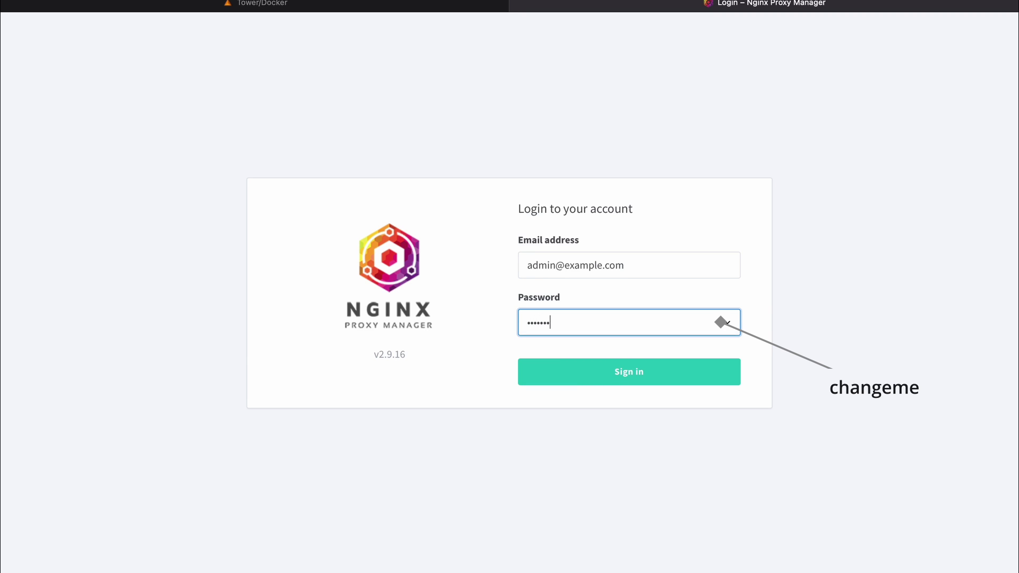
type("e")
left_click(578, 378)
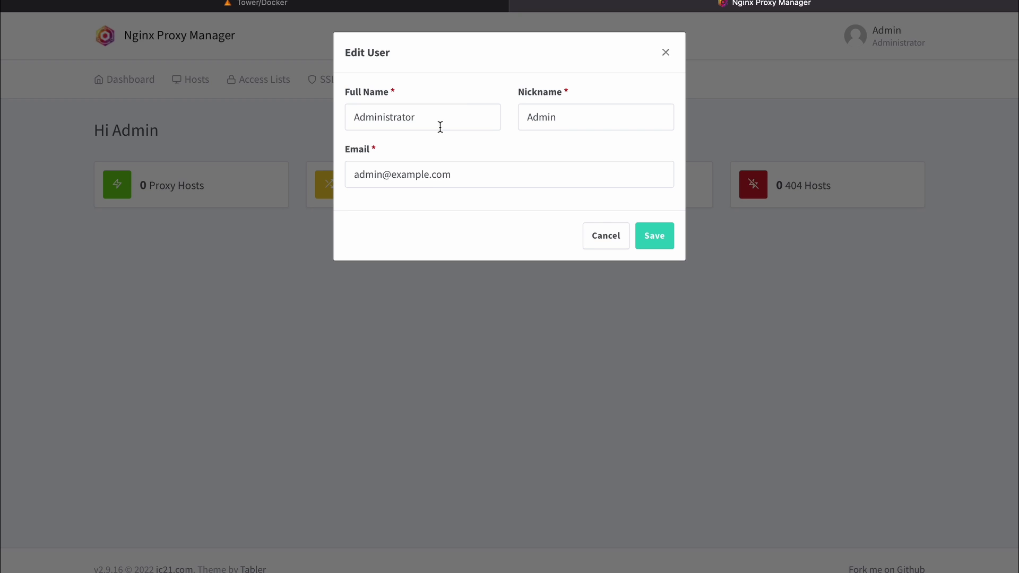
Step: Save a new admin e-mail, then change the password from the default to a new one
left_click(564, 116)
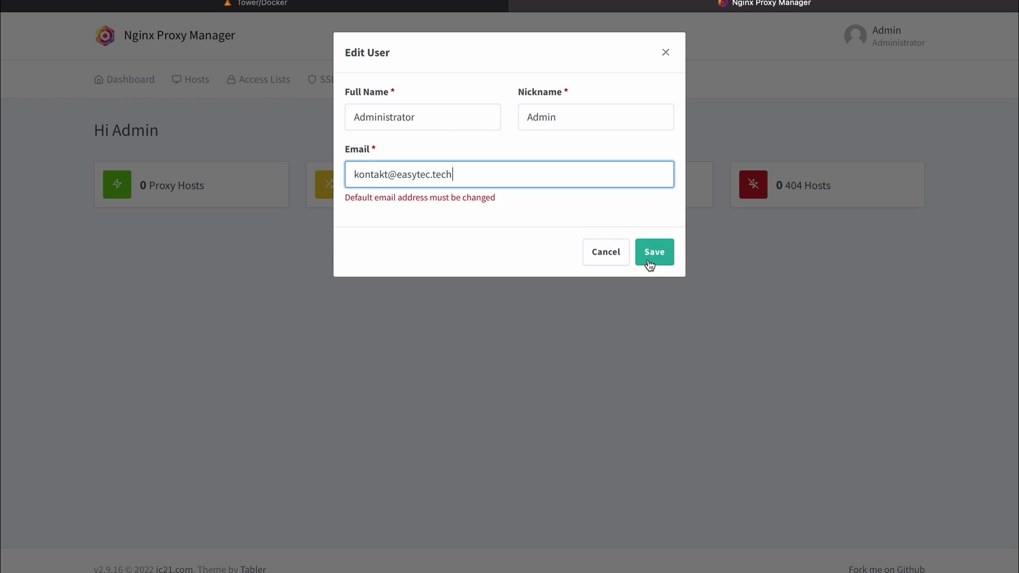
left_click(649, 259)
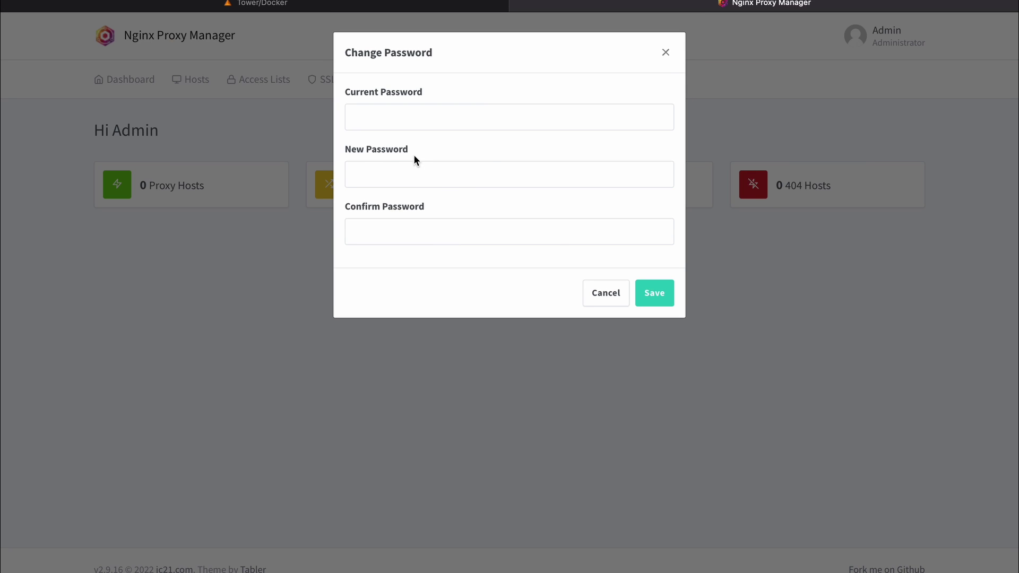
left_click(417, 121)
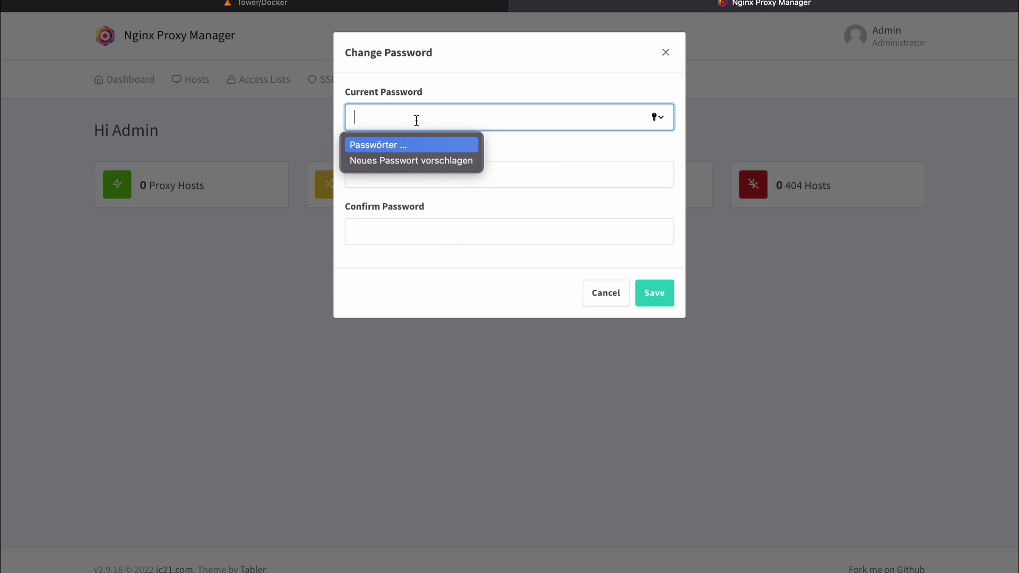
type("changeme")
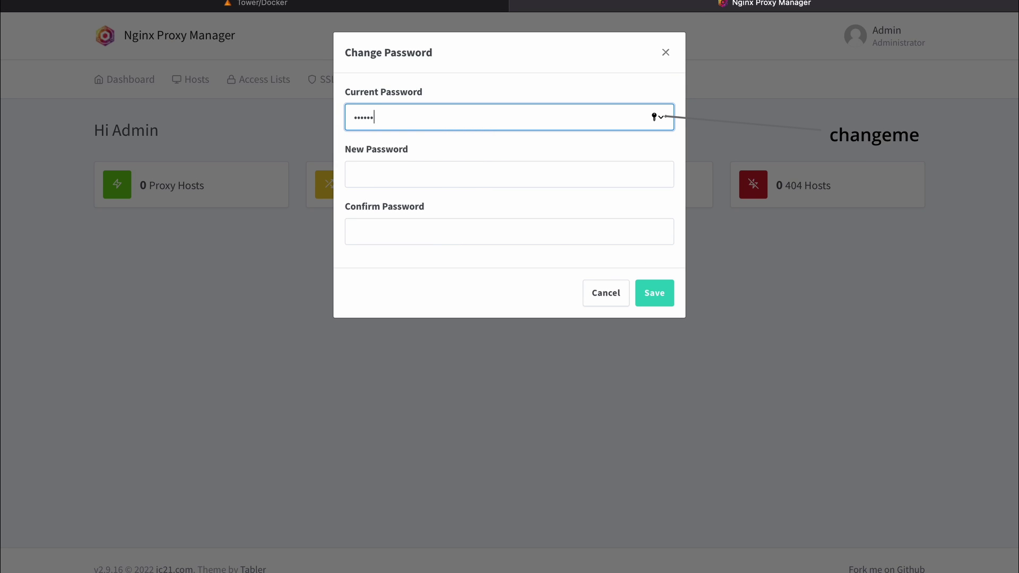
left_click(428, 180)
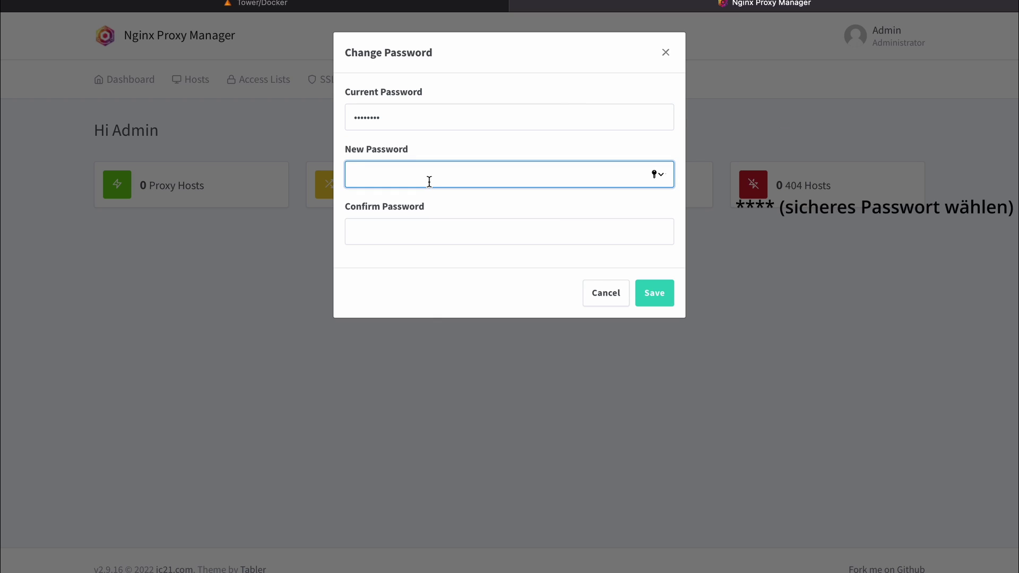
type("*********")
left_click(449, 244)
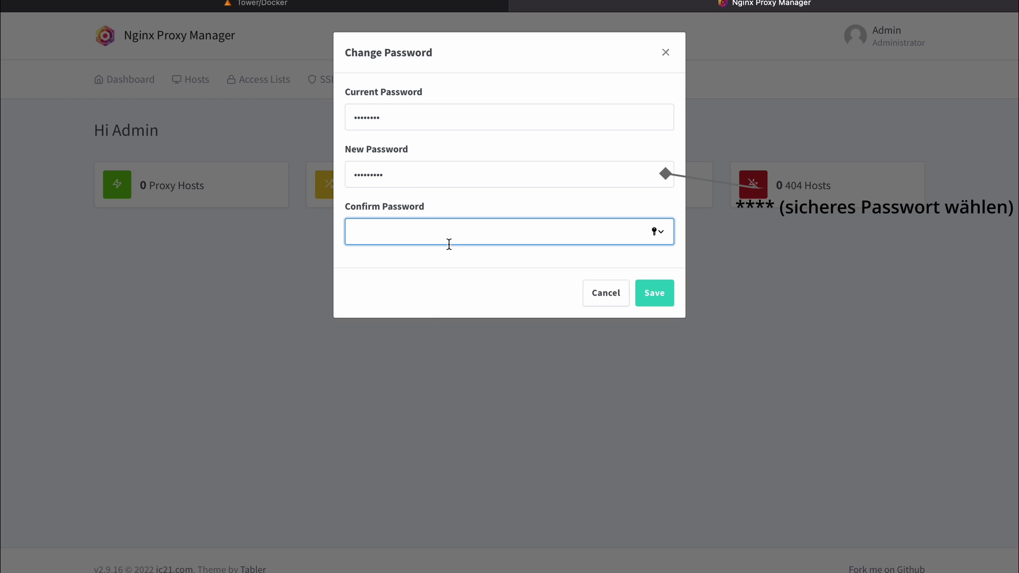
type("*********")
left_click(643, 295)
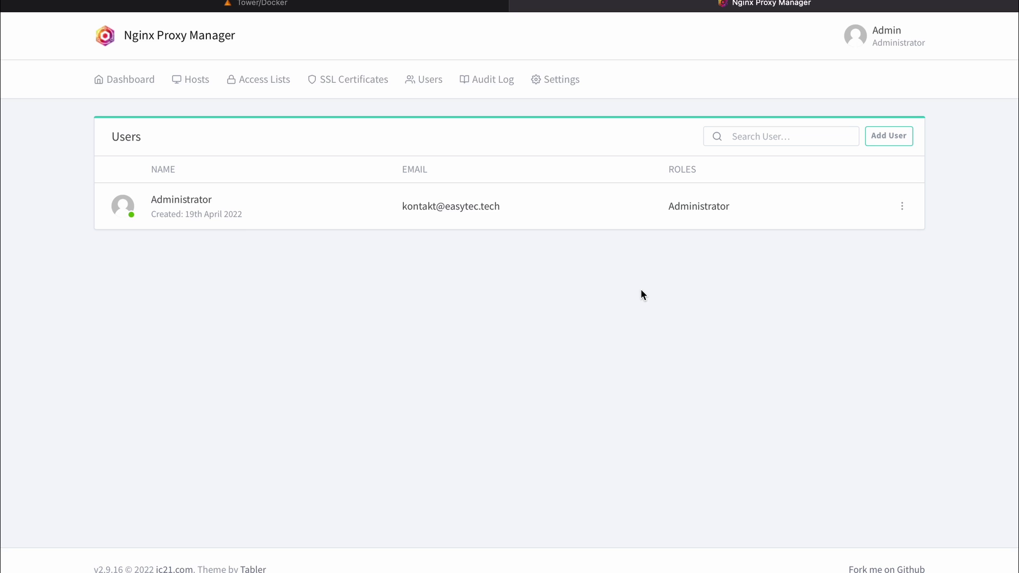
Step: Go from the Dashboard to the empty Proxy Hosts list
left_click(142, 83)
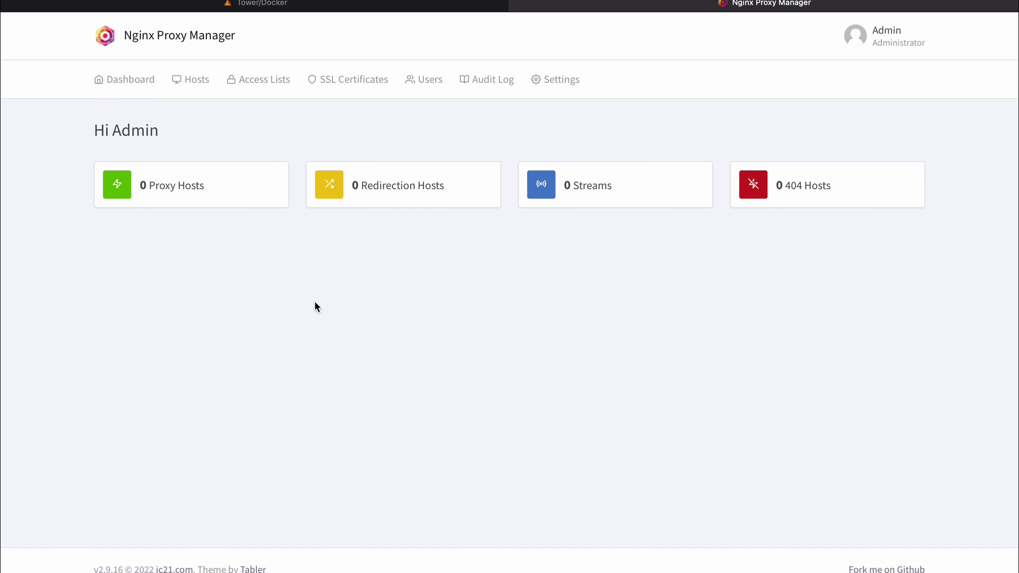
left_click(160, 187)
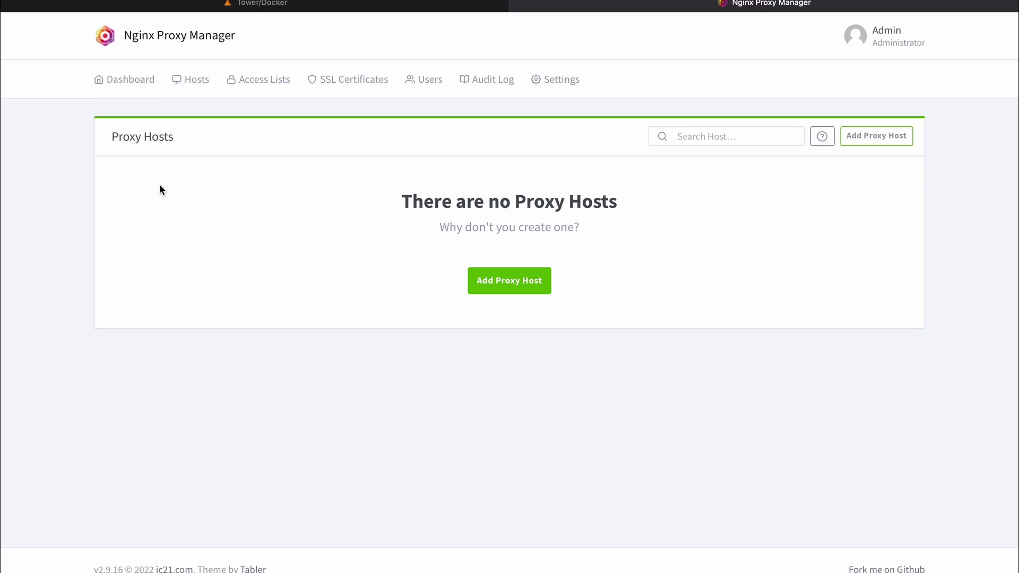
Step: Start a new proxy host for domain meinecloud.nc.example using the https scheme
left_click(500, 282)
left_click(404, 167)
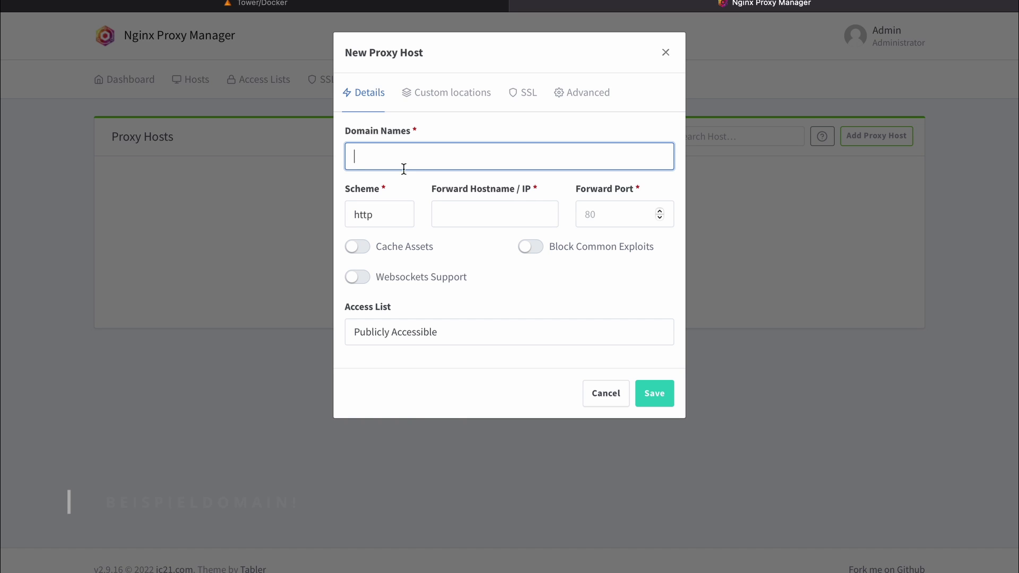
type("meinecloud.nc.example")
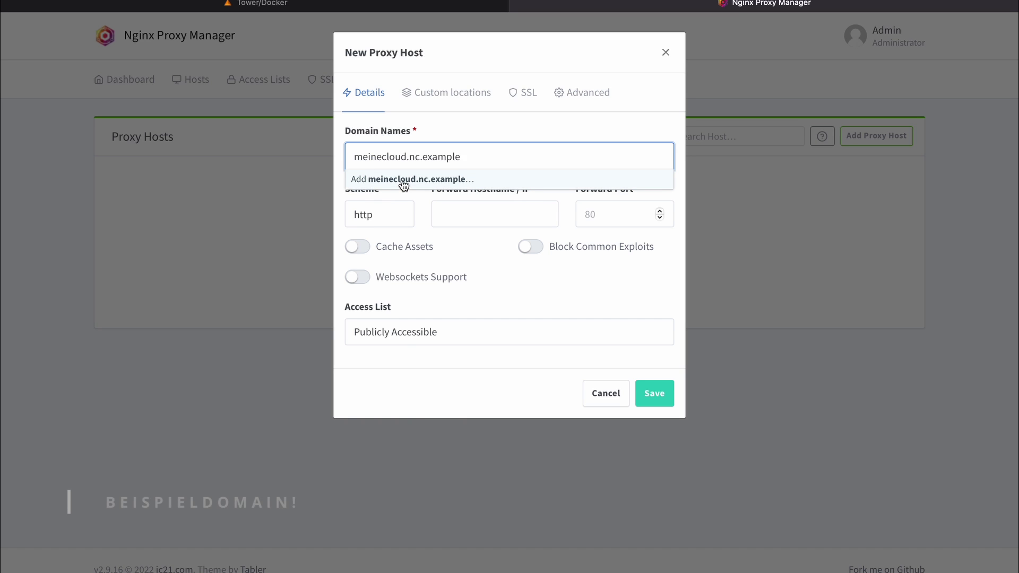
left_click(403, 184)
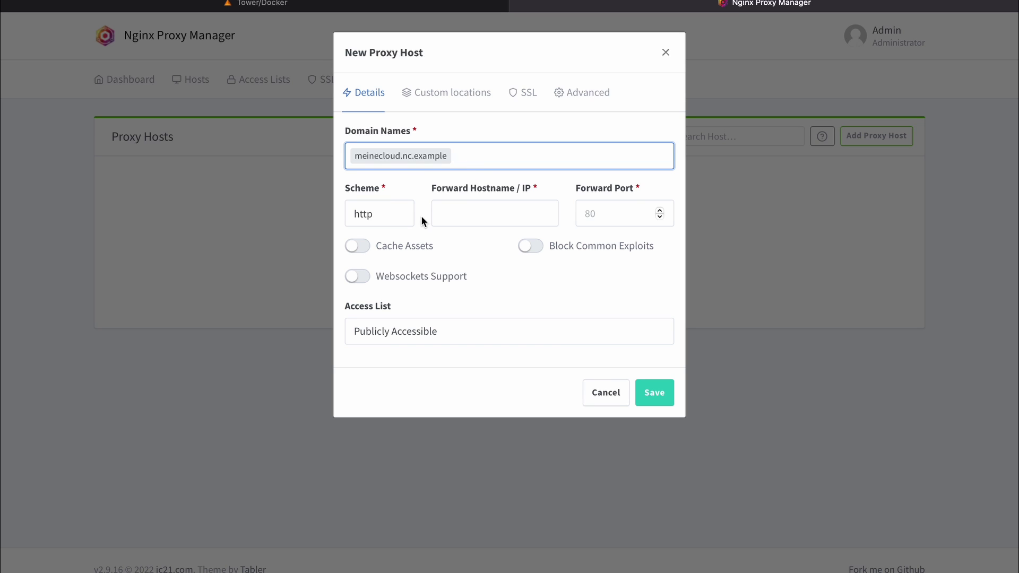
left_click(400, 220)
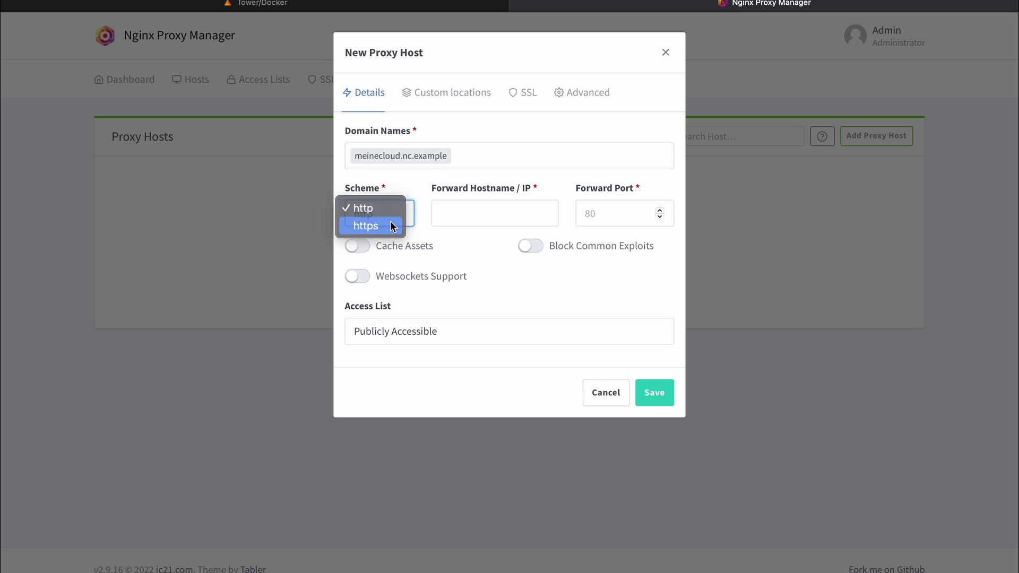
left_click(390, 226)
Step: Forward the host to 192.168.178.79 port 448 and enable Block Common Exploits
left_click(448, 215)
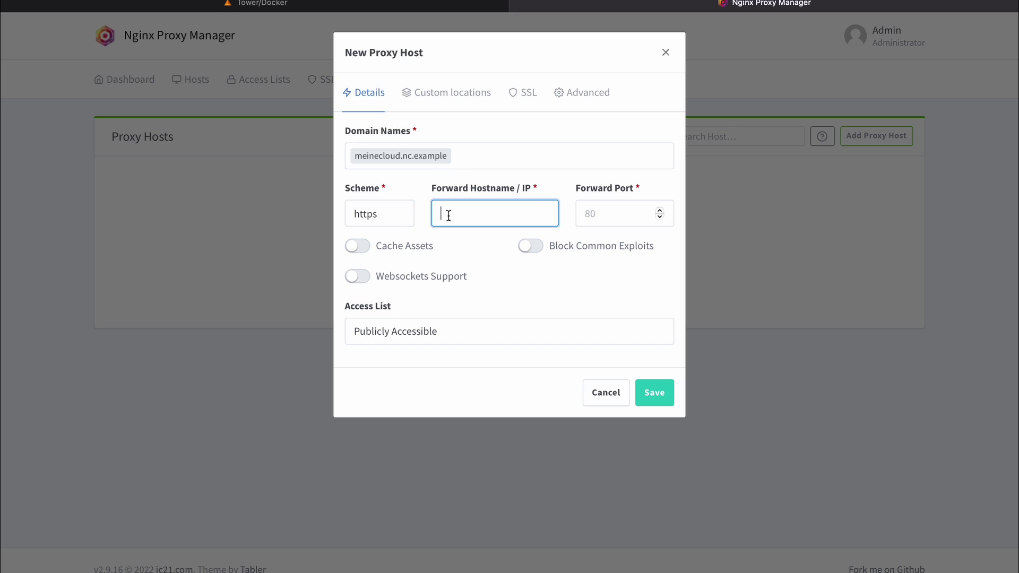
type("192.168.178.79")
left_click(613, 216)
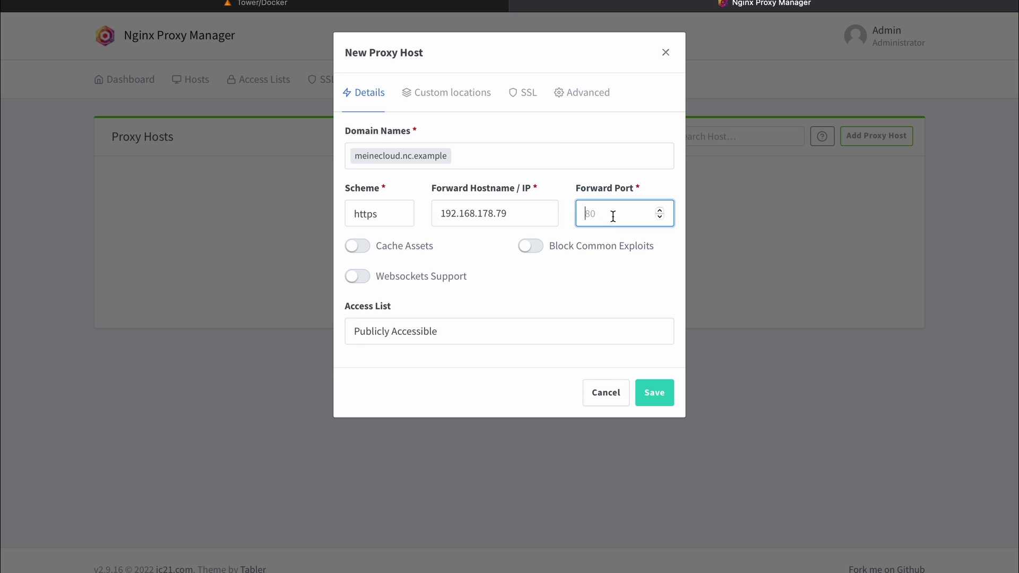
left_click(216, 9)
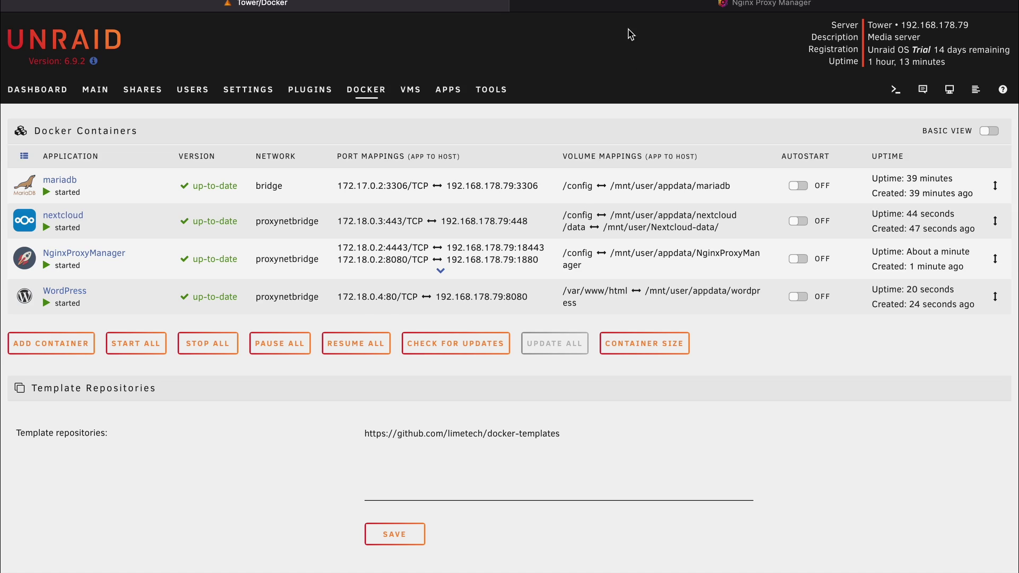
left_click(610, 3)
type("448")
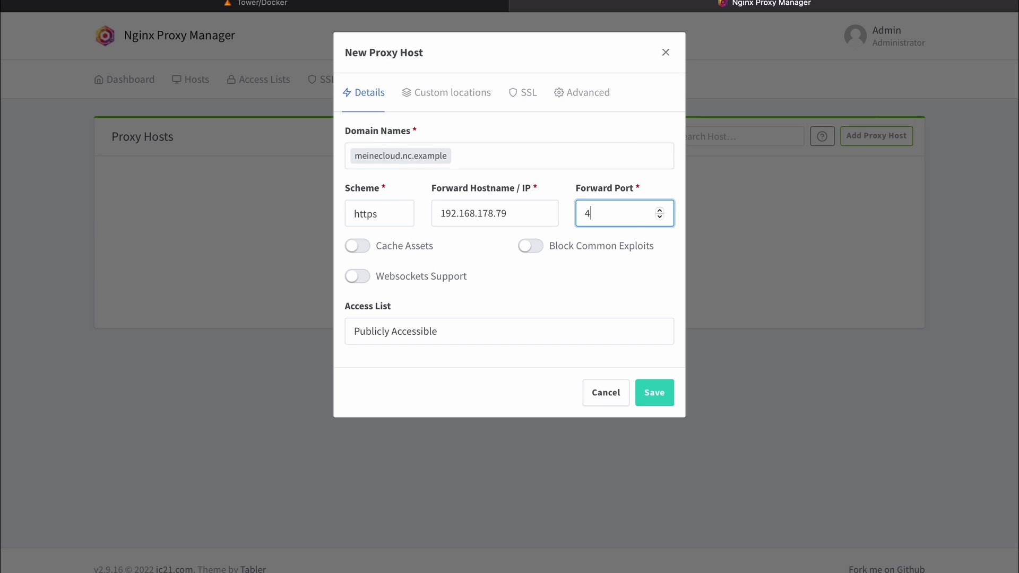
left_click(530, 248)
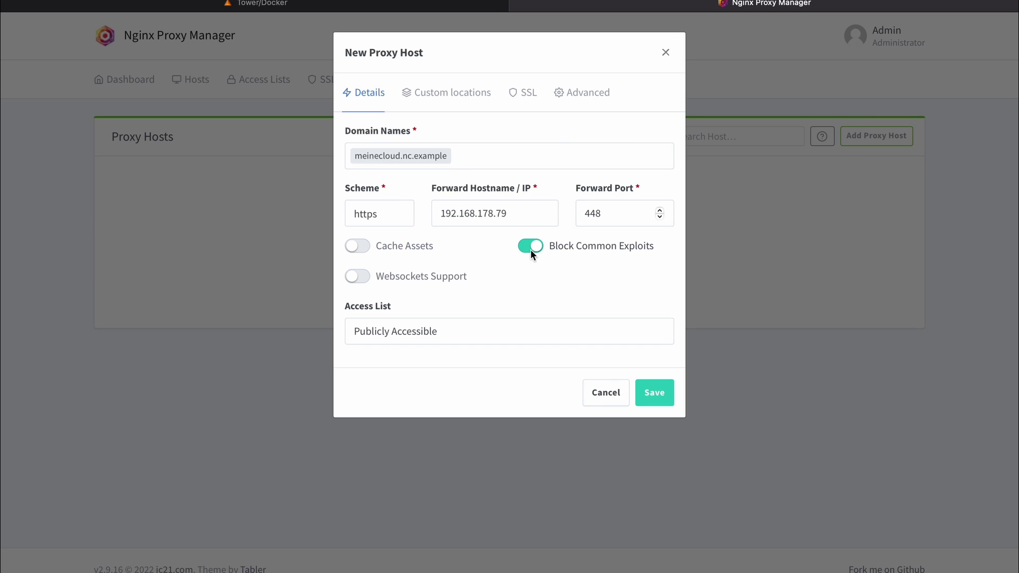
Step: Try SSL options (new Let's Encrypt certificate, Force SSL, HTTP/2, HSTS), then save the meinecloud.nc.example host
left_click(524, 96)
left_click(453, 154)
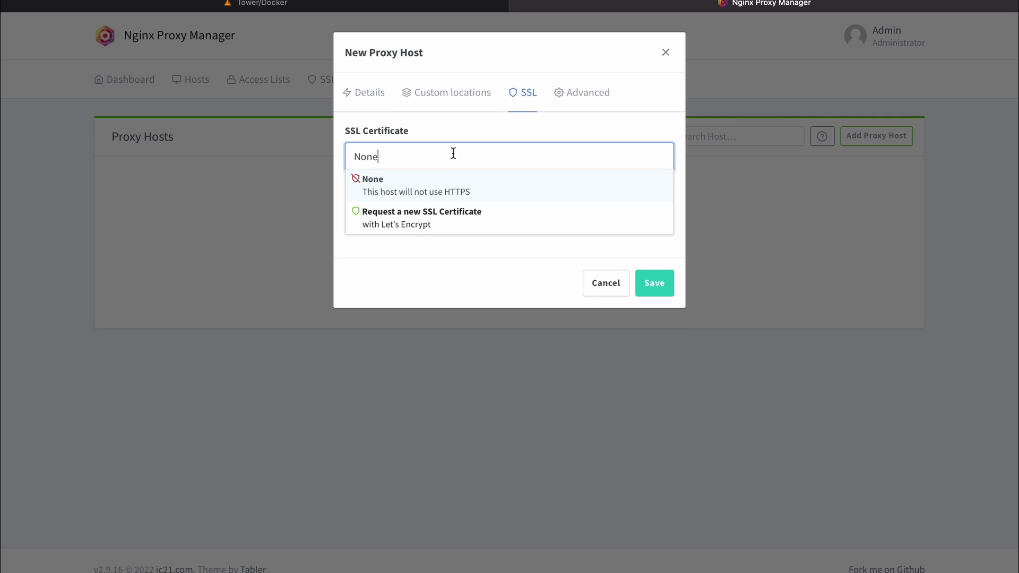
left_click(443, 223)
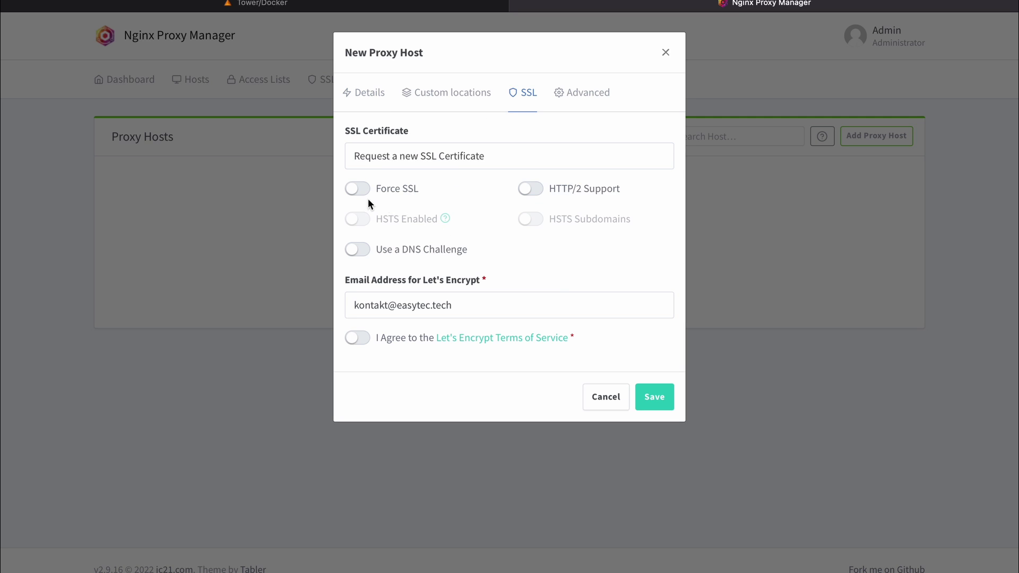
left_click(358, 188)
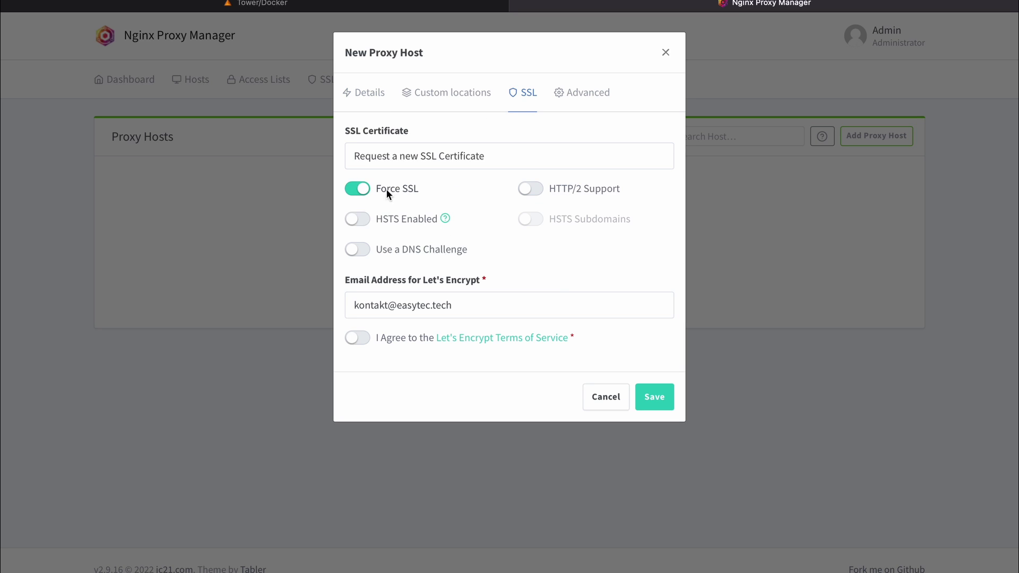
left_click(528, 188)
left_click(363, 223)
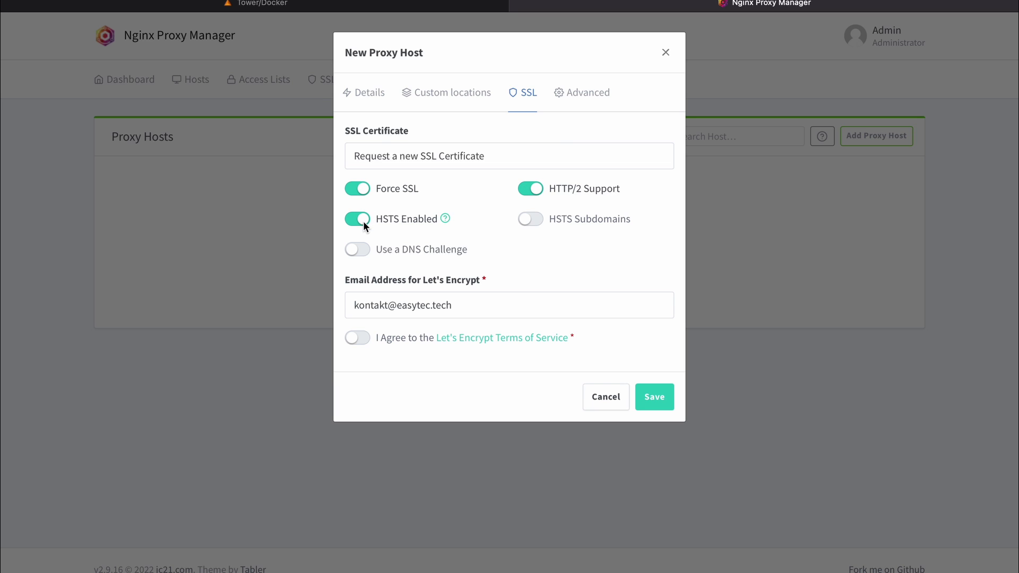
left_click(359, 336)
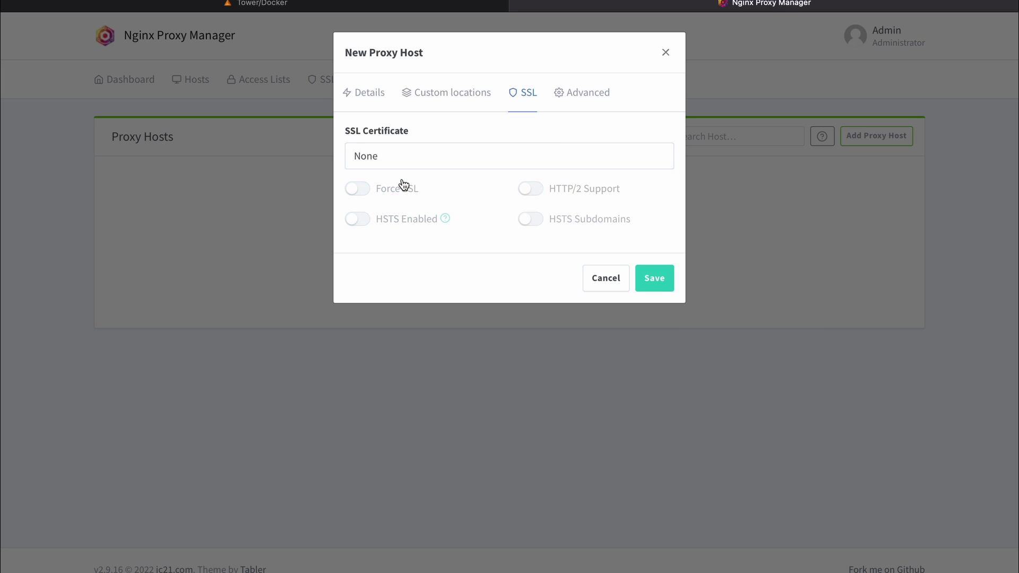
left_click(653, 280)
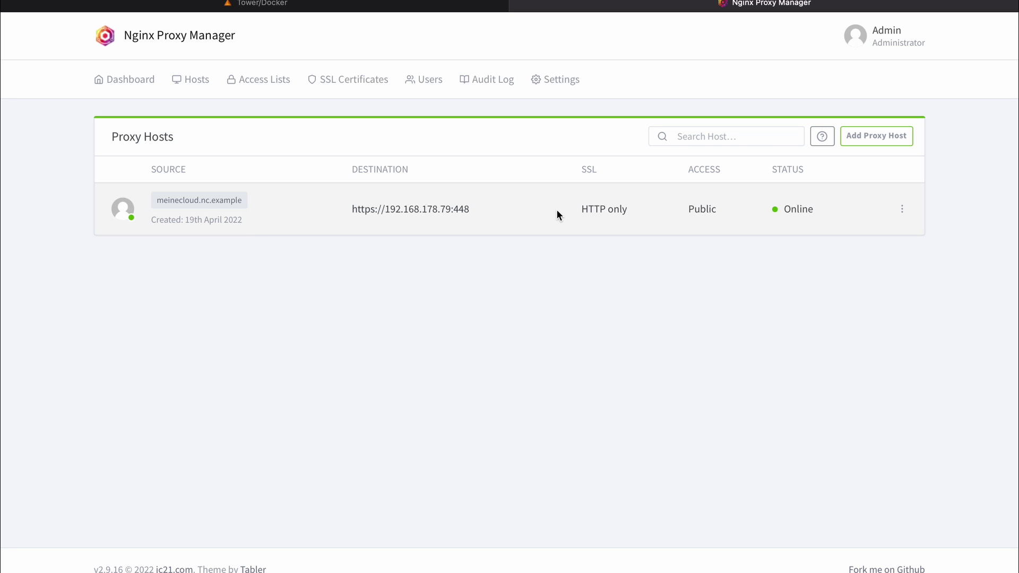
key("ctrl+Right")
key("ctrl+Right")
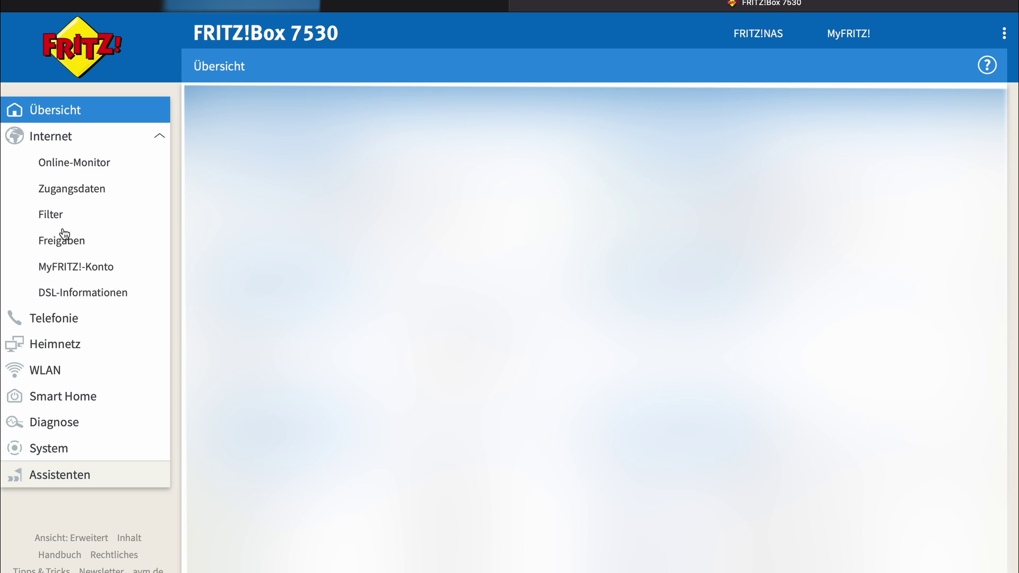
Step: Go to the port sharing settings and select the device Tower
left_click(63, 239)
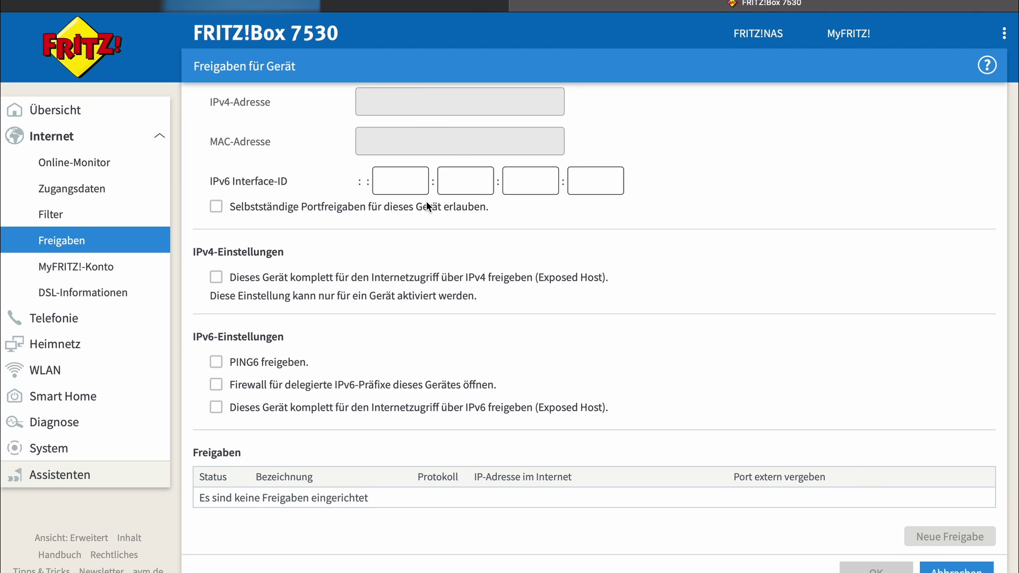
scroll(426, 202, "up", 2)
left_click(387, 122)
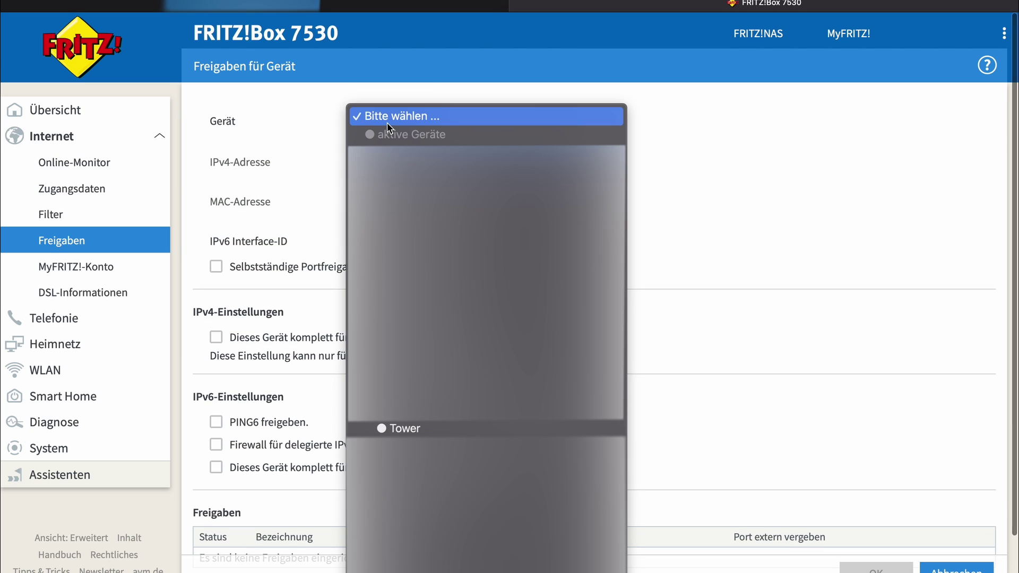
left_click(571, 430)
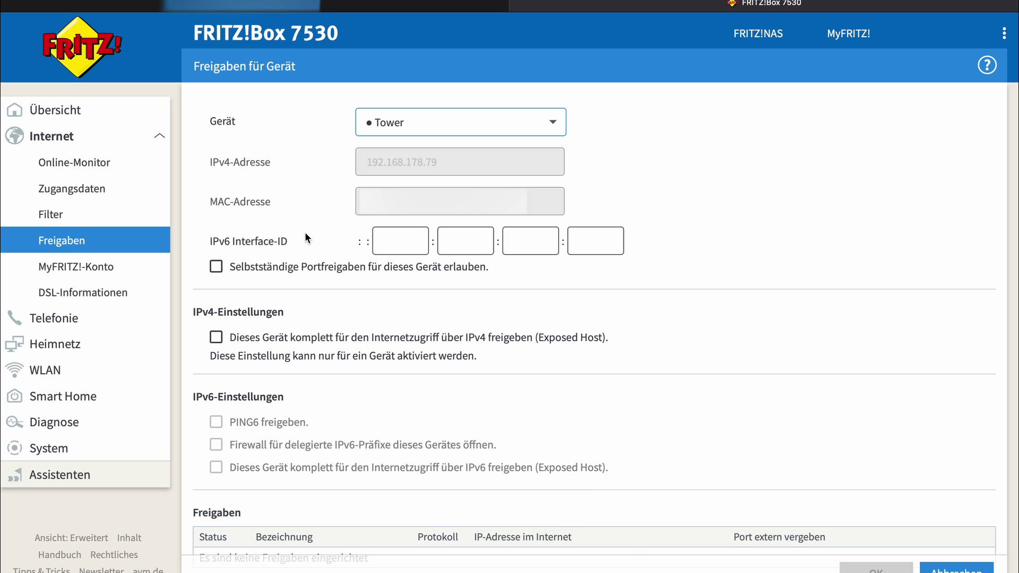
scroll(306, 233, "down", 2)
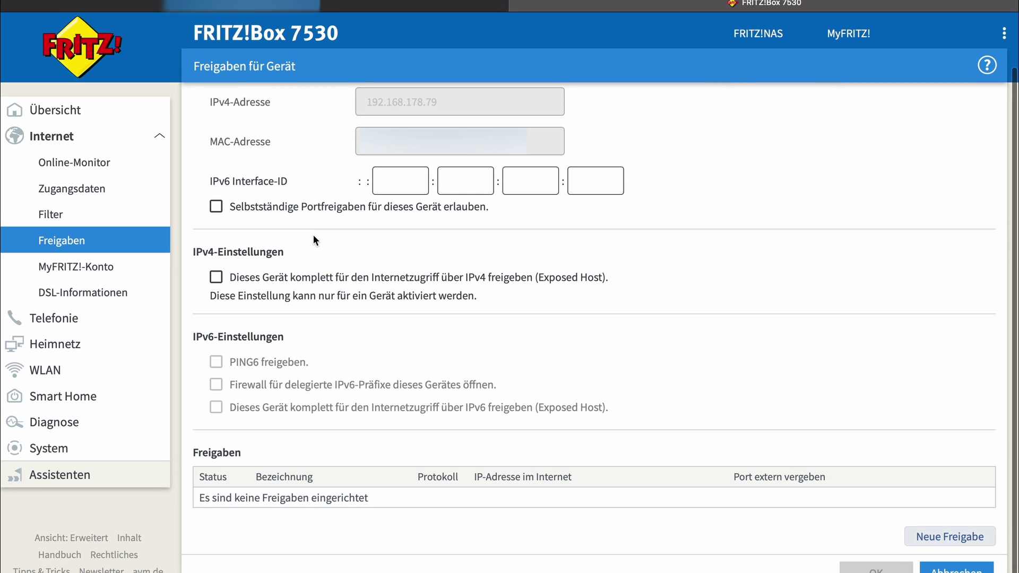
Step: Add an HTTPS-Server port forward (port 443) for Tower
left_click(923, 537)
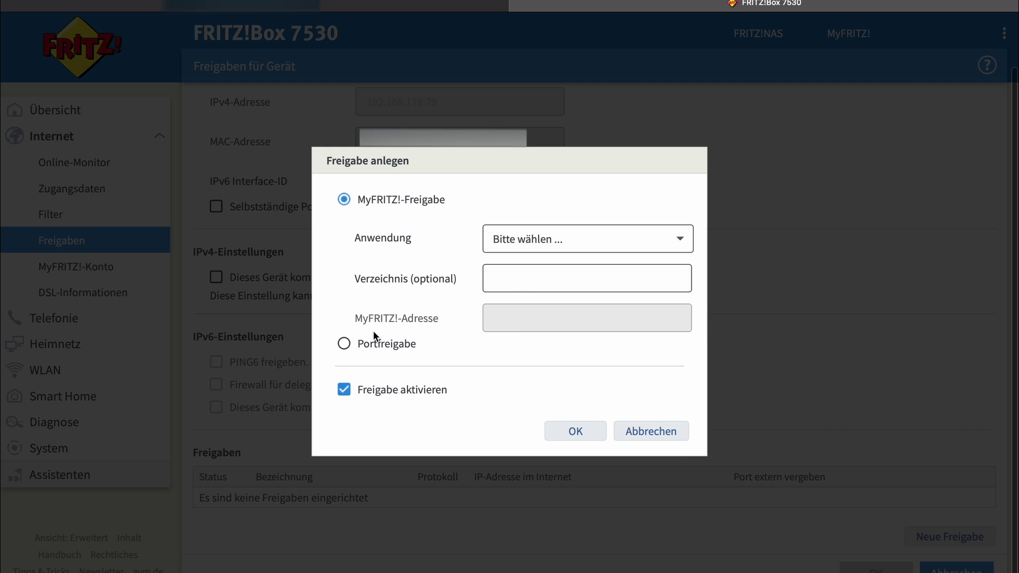
left_click(358, 342)
left_click(510, 240)
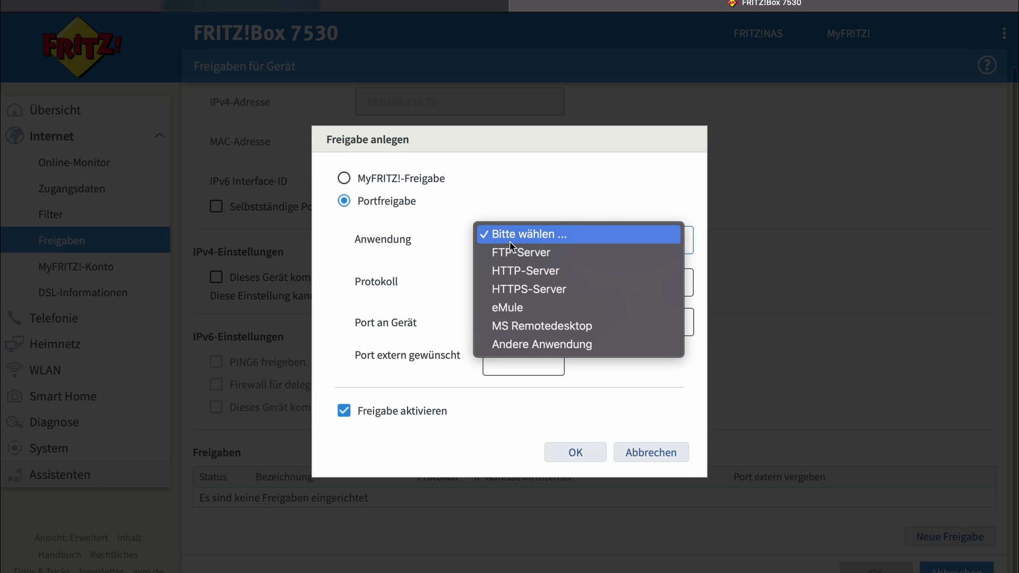
left_click(522, 290)
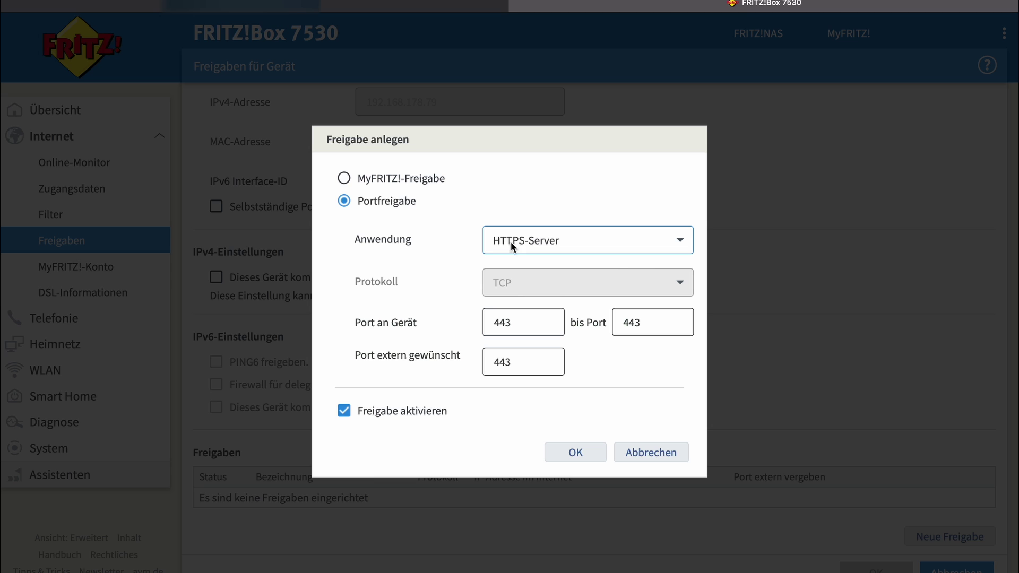
left_click(592, 458)
Step: Add an HTTP-Server port forward (port 80) for Tower
scroll(591, 457, "down", 2)
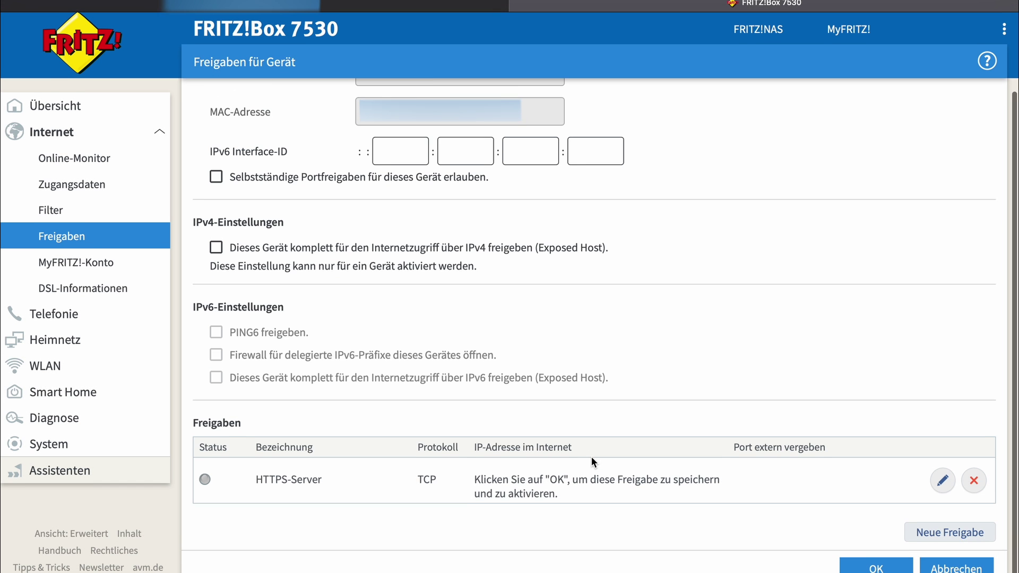
left_click(951, 537)
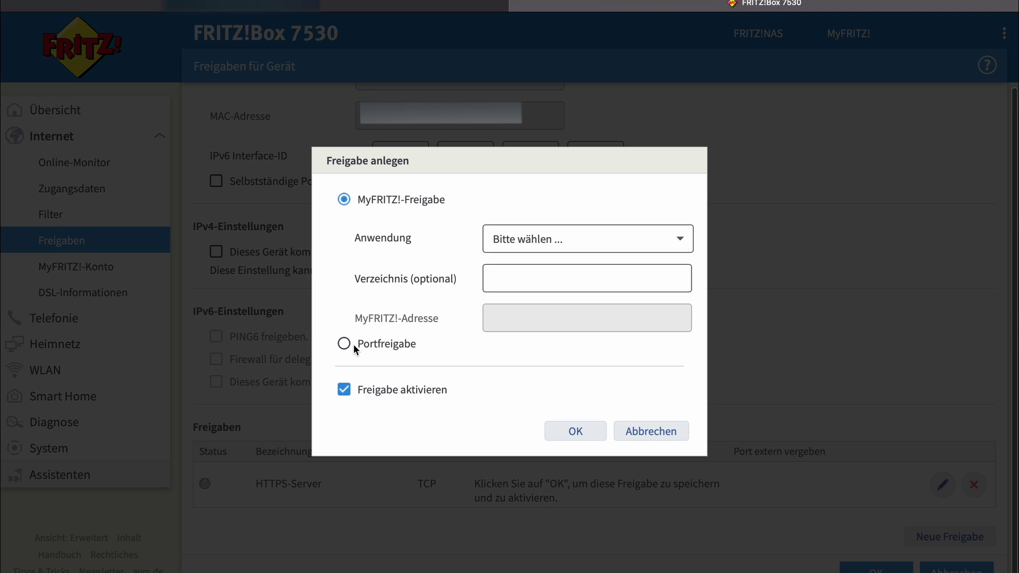
left_click(346, 344)
left_click(531, 239)
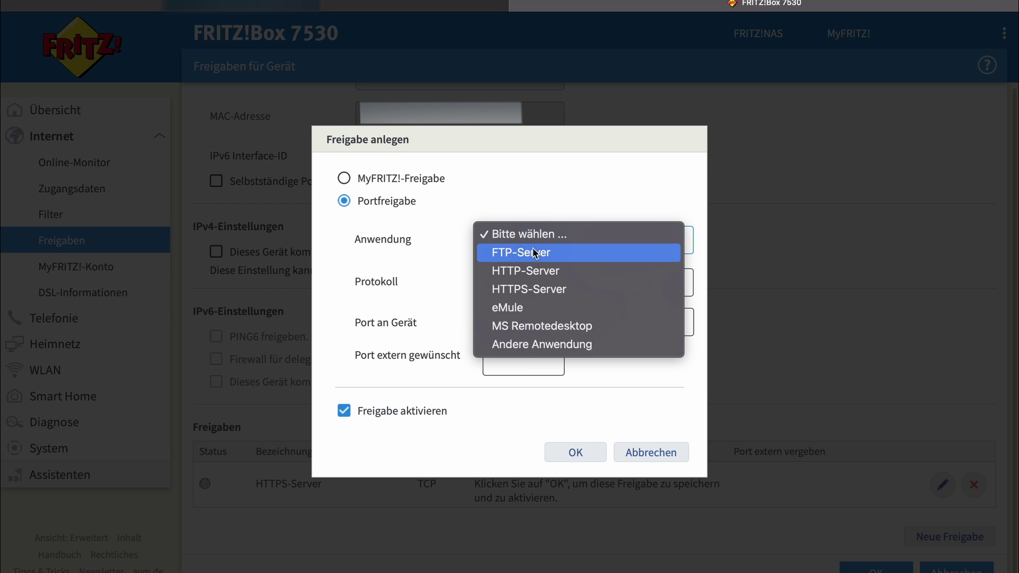
left_click(536, 273)
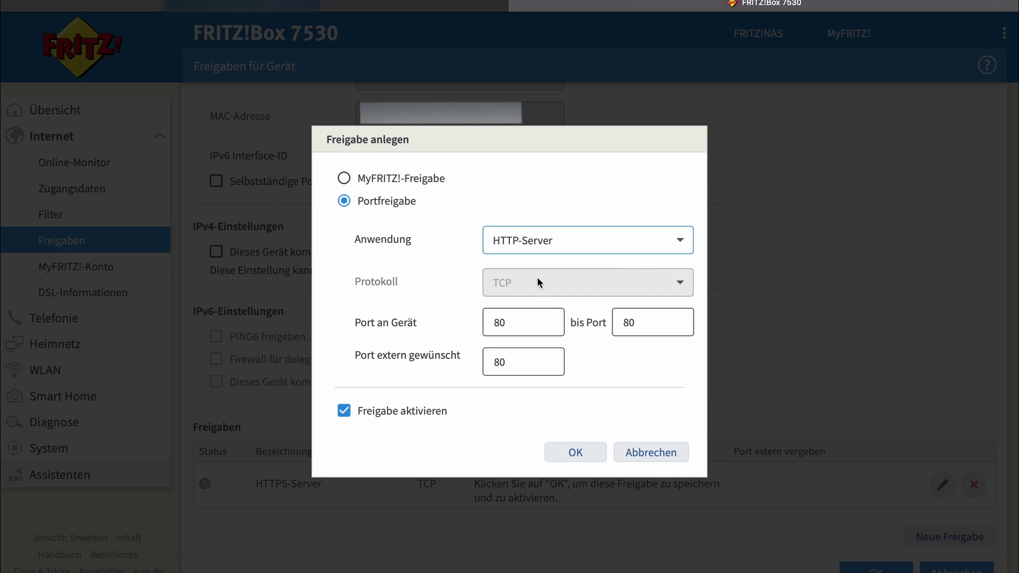
left_click(589, 453)
scroll(636, 441, "down", 2)
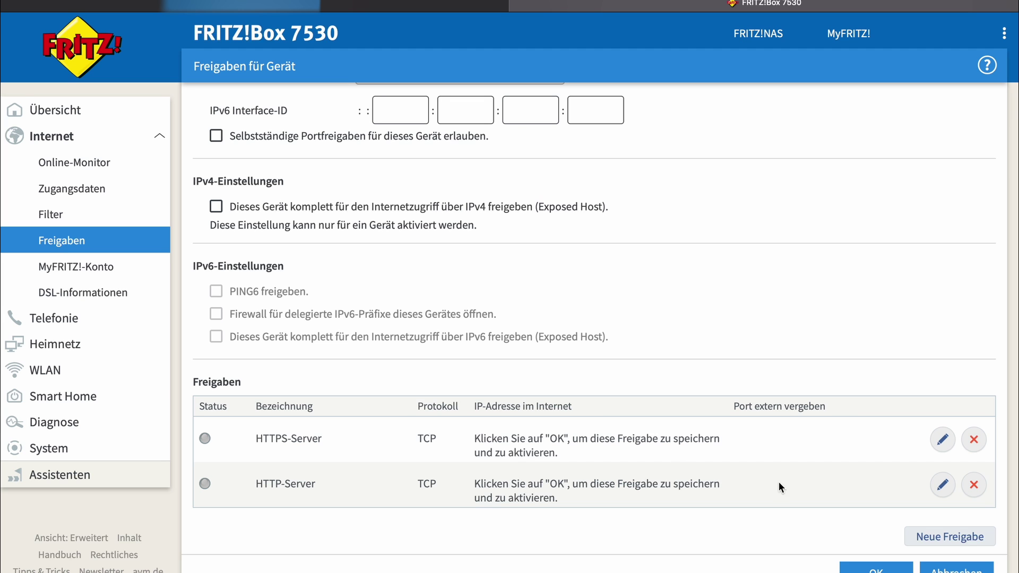
Step: Start a custom port forward for Tower named 'nextcloud'
left_click(921, 538)
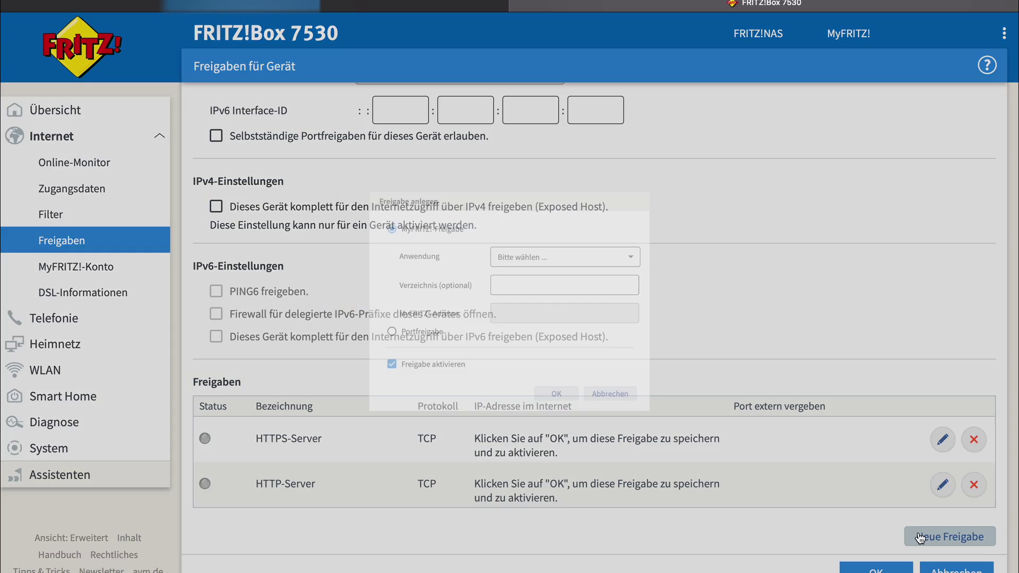
left_click(343, 345)
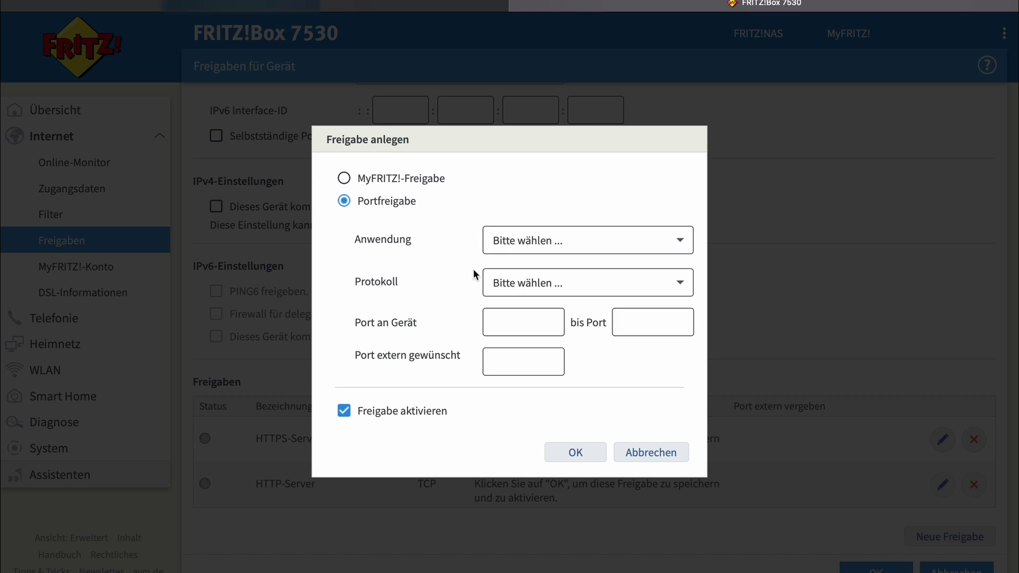
left_click(499, 242)
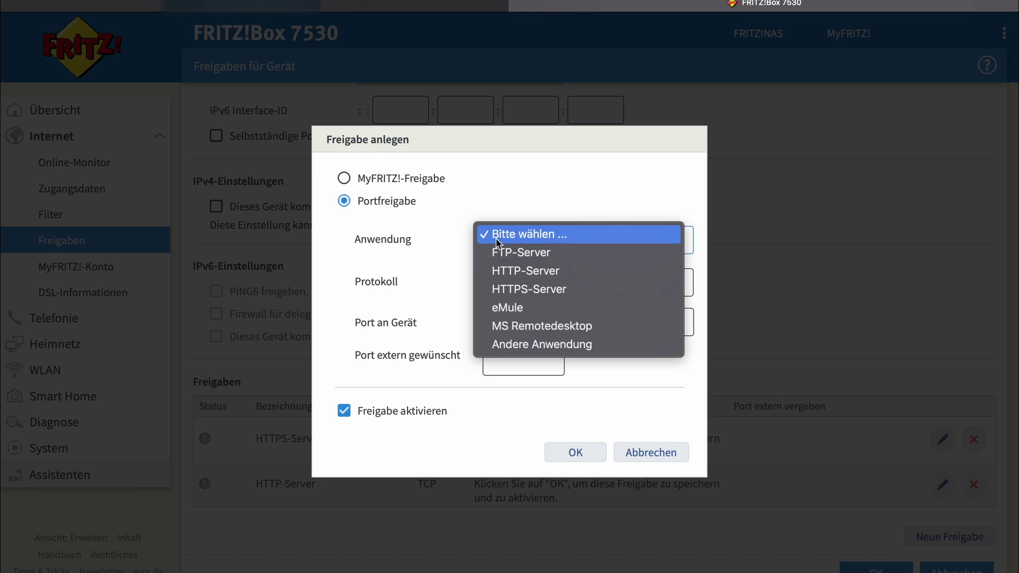
left_click(511, 344)
left_click(499, 265)
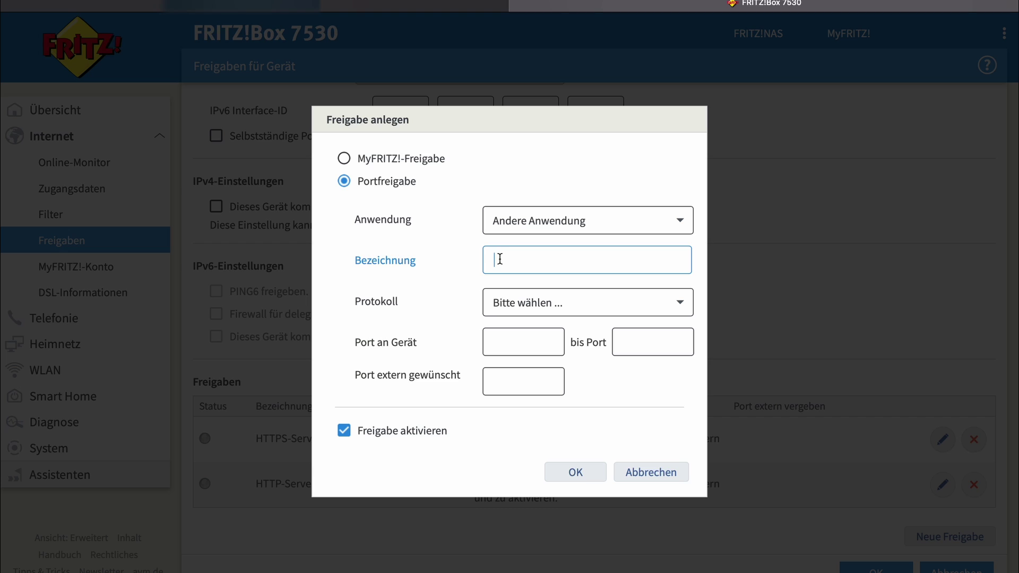
type("nextcloud")
Step: Set the Nextcloud forward to TCP port 448, confirm it, and save the device's shares
left_click(519, 303)
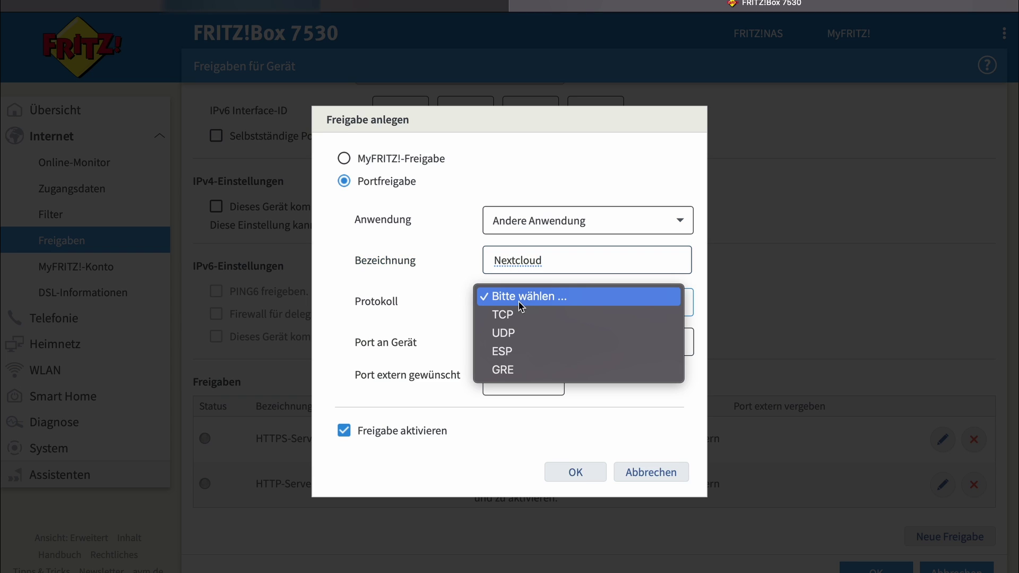
left_click(523, 314)
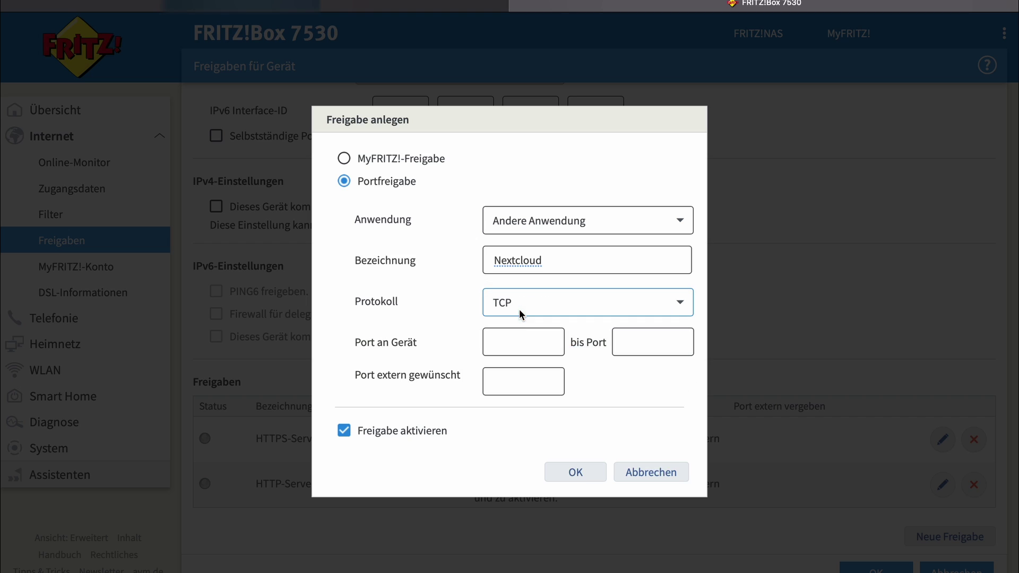
left_click(523, 342)
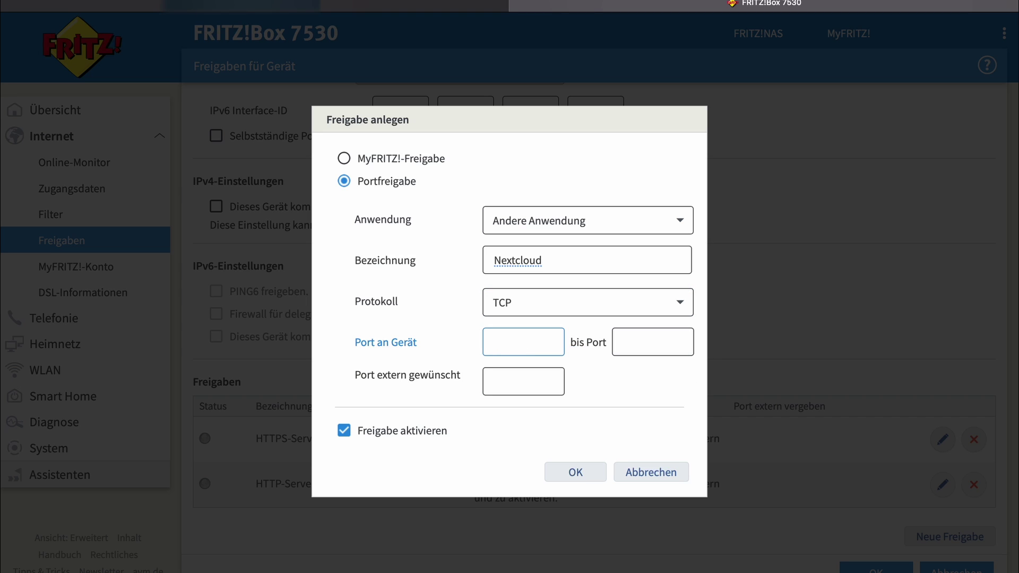
type("448")
left_click(629, 343)
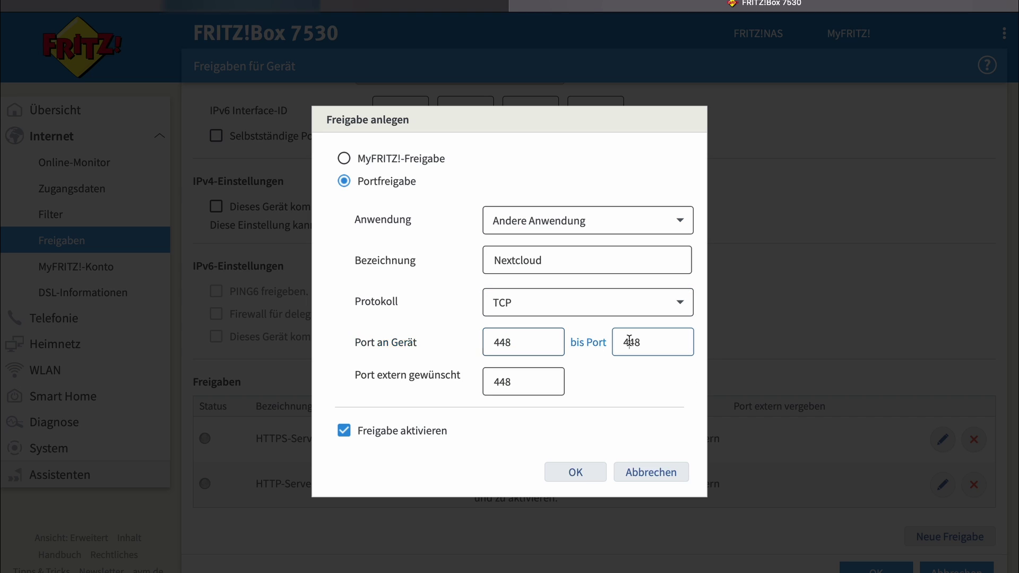
left_click(575, 473)
scroll(692, 446, "down", 2)
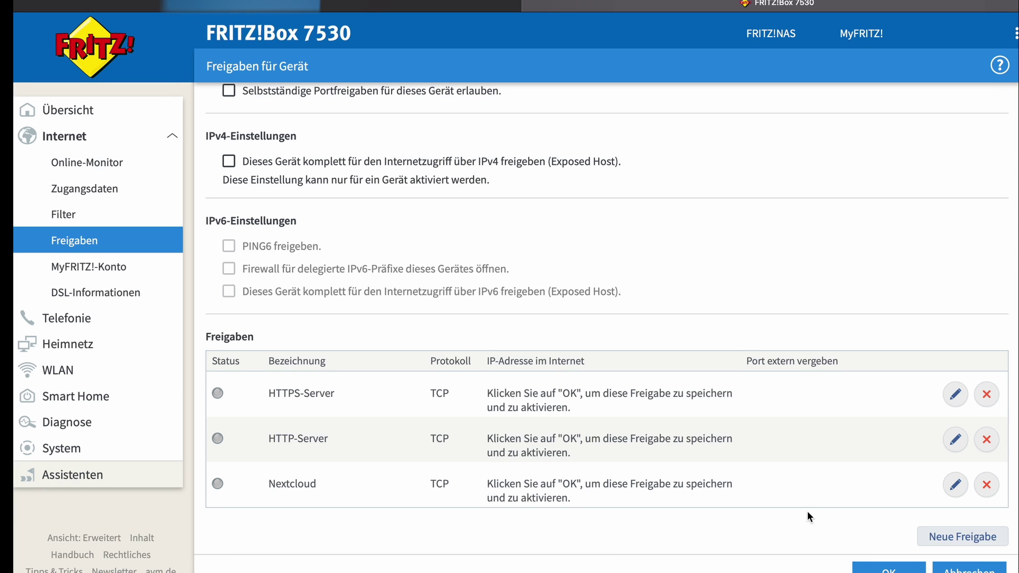
left_click(960, 571)
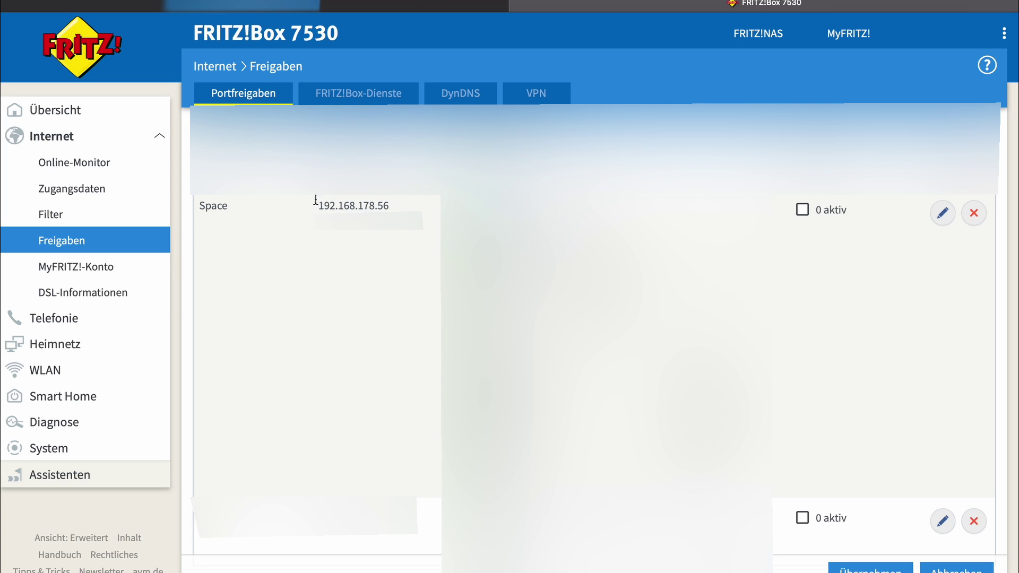
Step: Bring up the second Nginx Proxy Manager dashboard, with 7 proxy hosts and 2 redirection hosts
left_click_drag(203, 209, 230, 209)
left_click(229, 210)
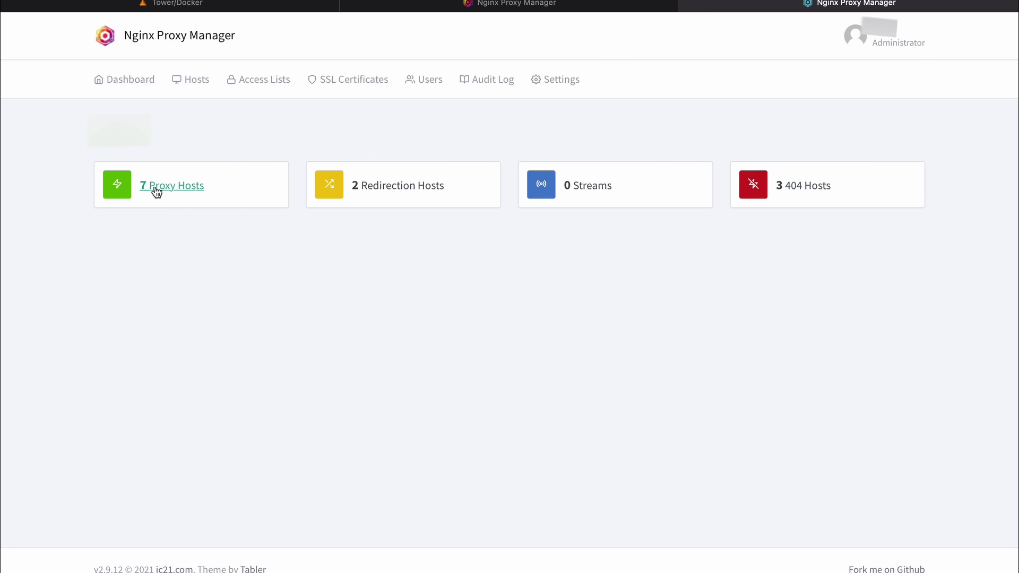
Step: Open the list of 7 proxy hosts and scroll through it
left_click(157, 189)
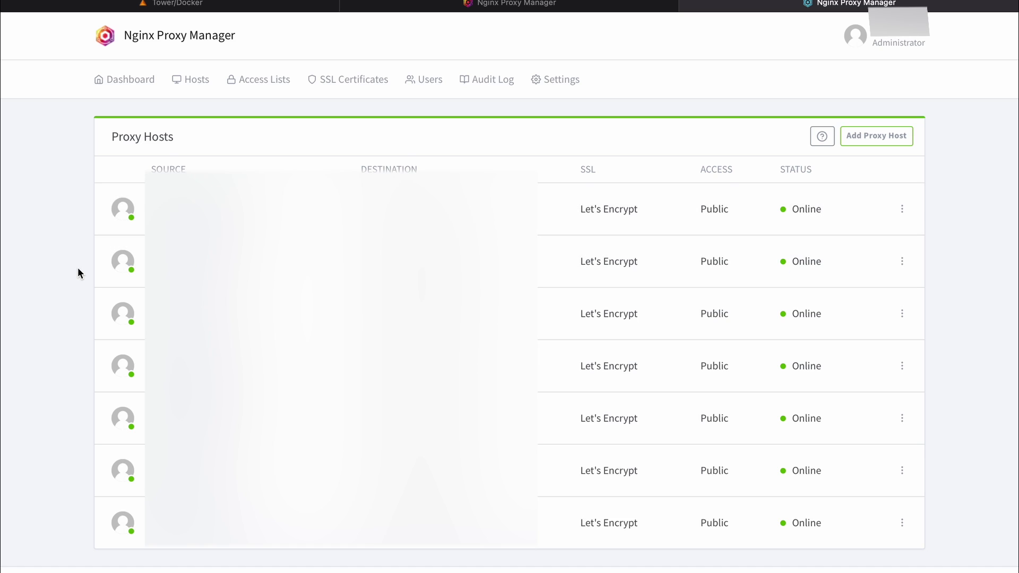
scroll(78, 273, "down", 1)
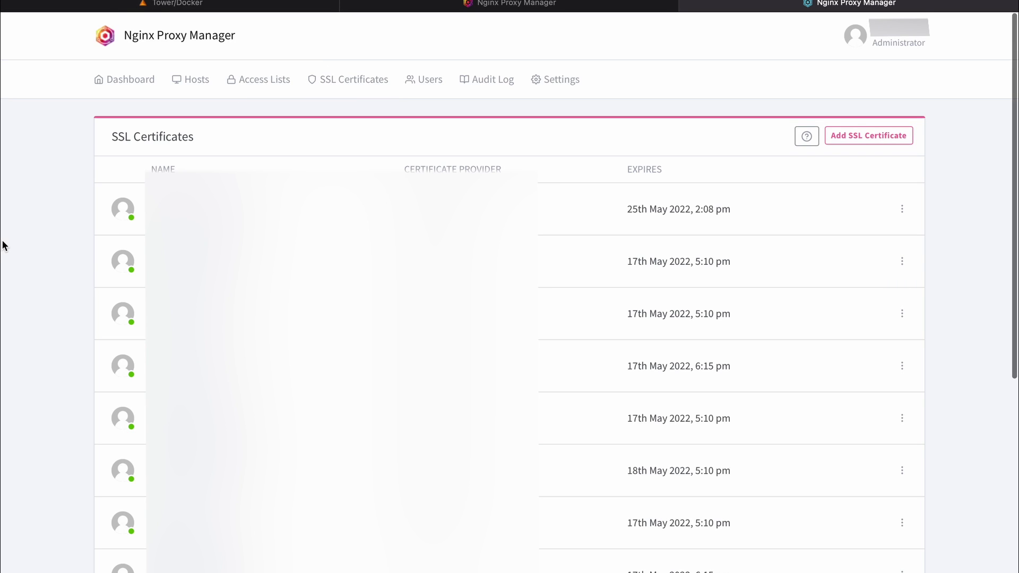
scroll(27, 302, "down", 5)
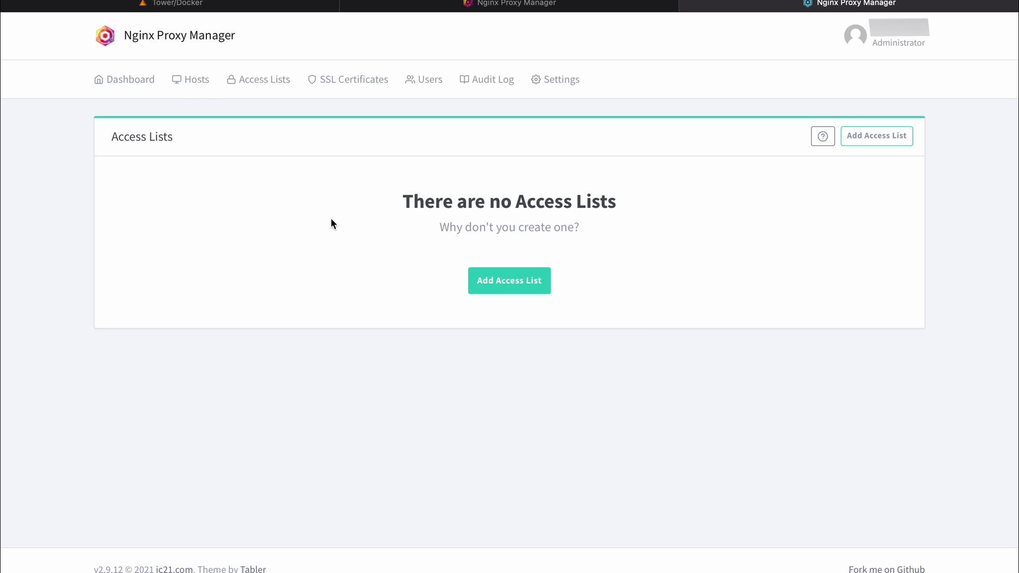
Step: Check the Redirection Hosts, Streams and 404 Hosts lists, then view the Audit Log
left_click(193, 91)
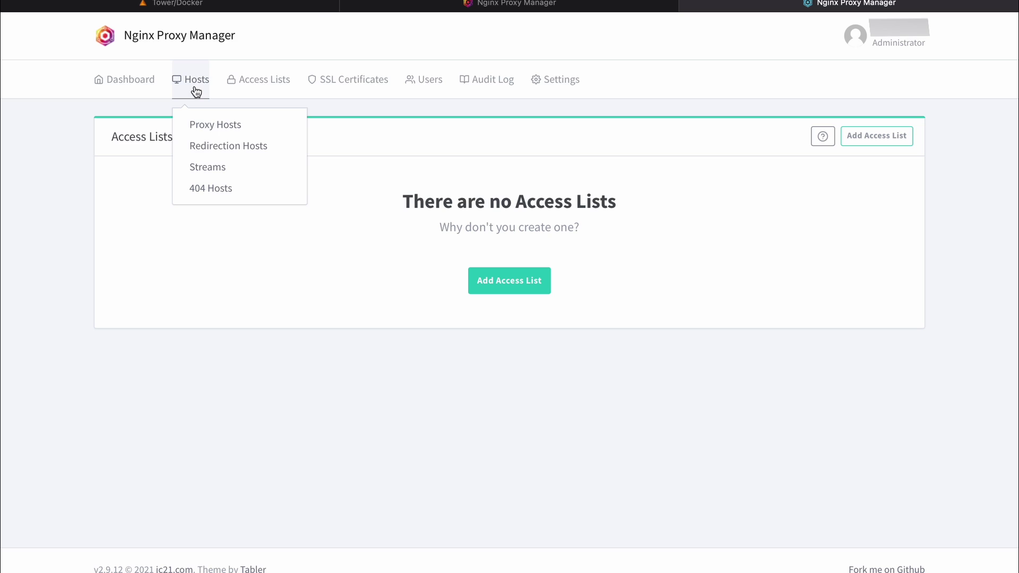
left_click(207, 145)
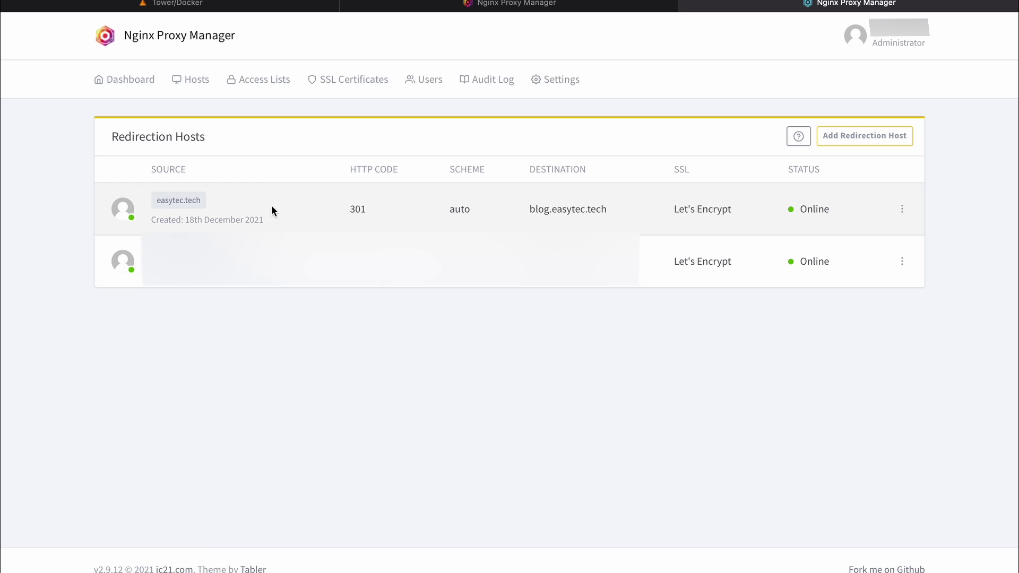
left_click(197, 77)
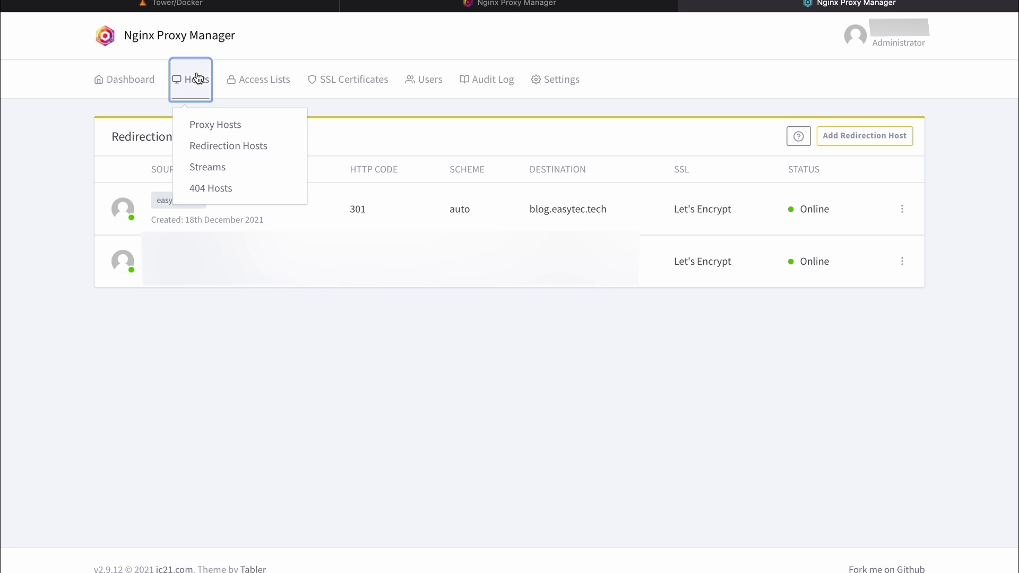
left_click(210, 166)
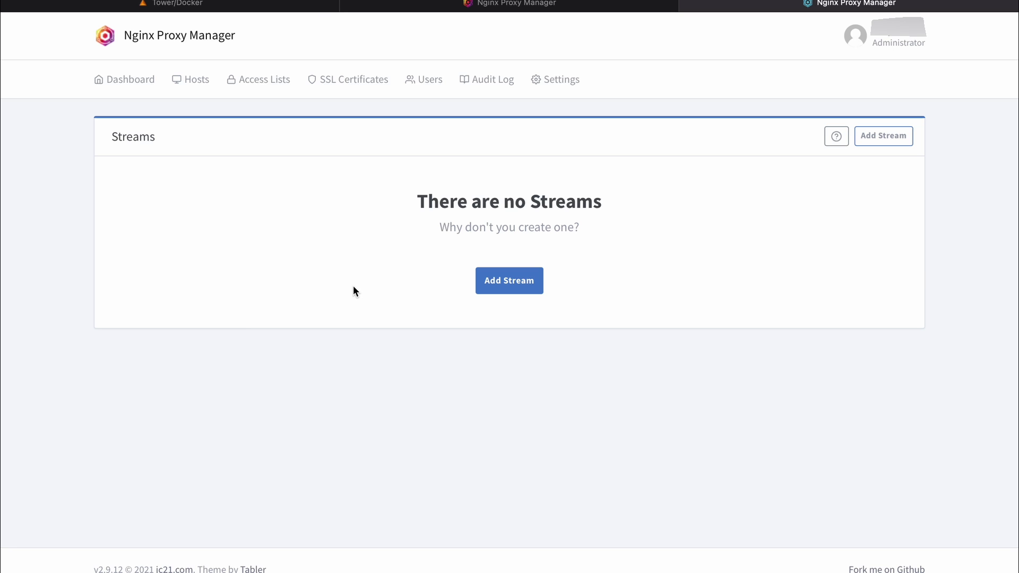
left_click(192, 99)
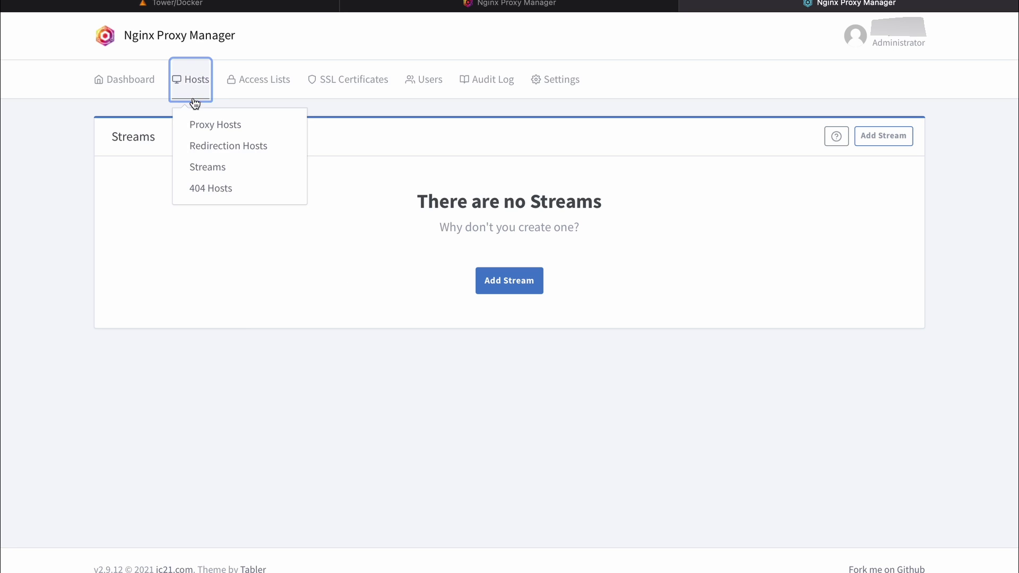
left_click(212, 189)
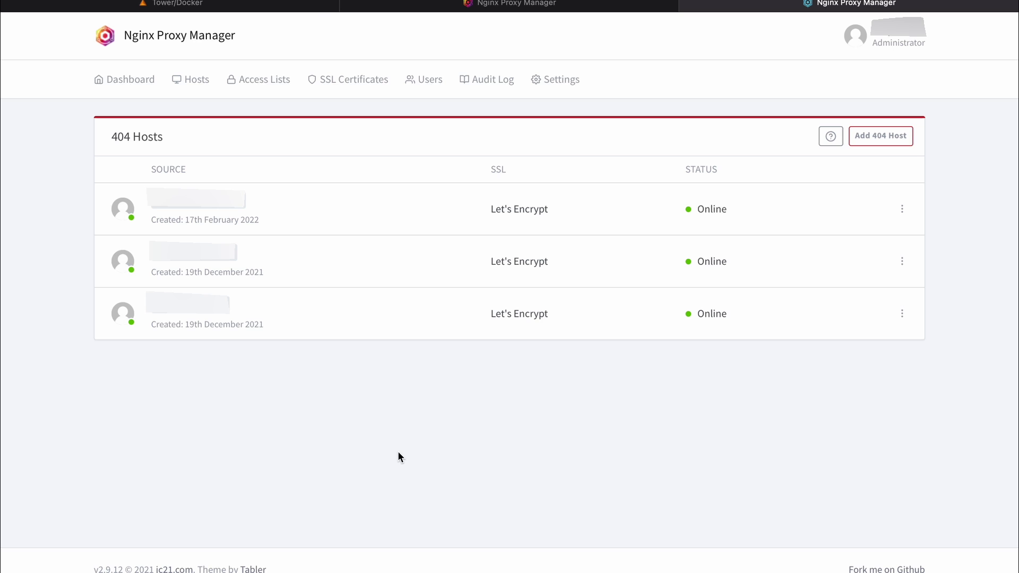
left_click(483, 85)
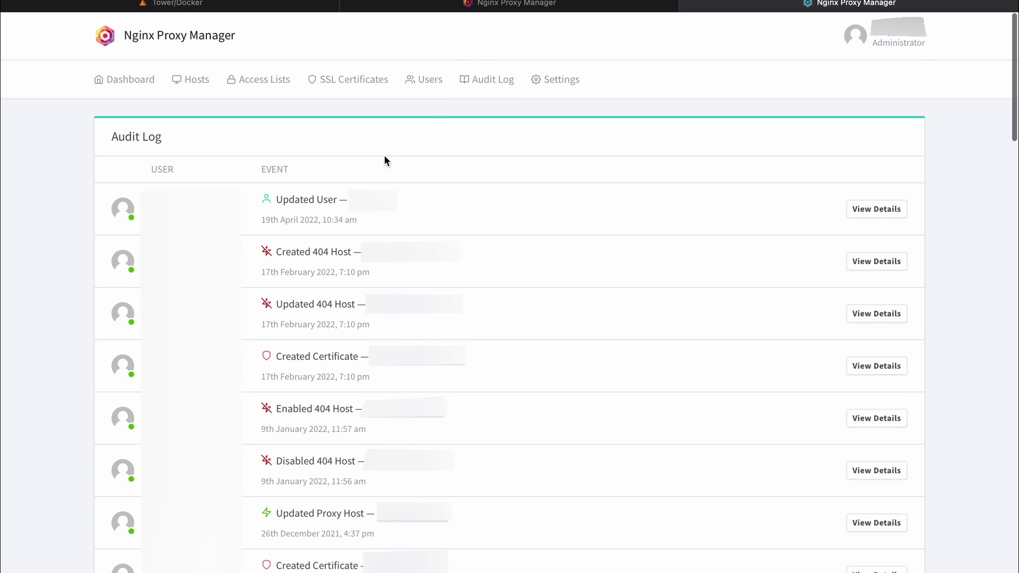
Step: Inspect the Default Site custom page HTML, cancel without changes, and show the Users list
left_click(558, 80)
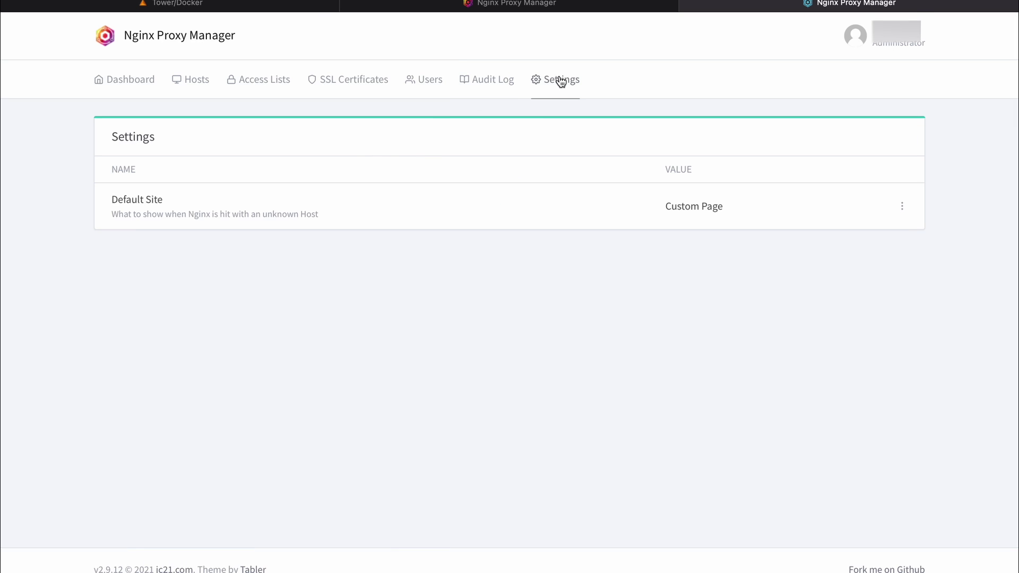
left_click(695, 207)
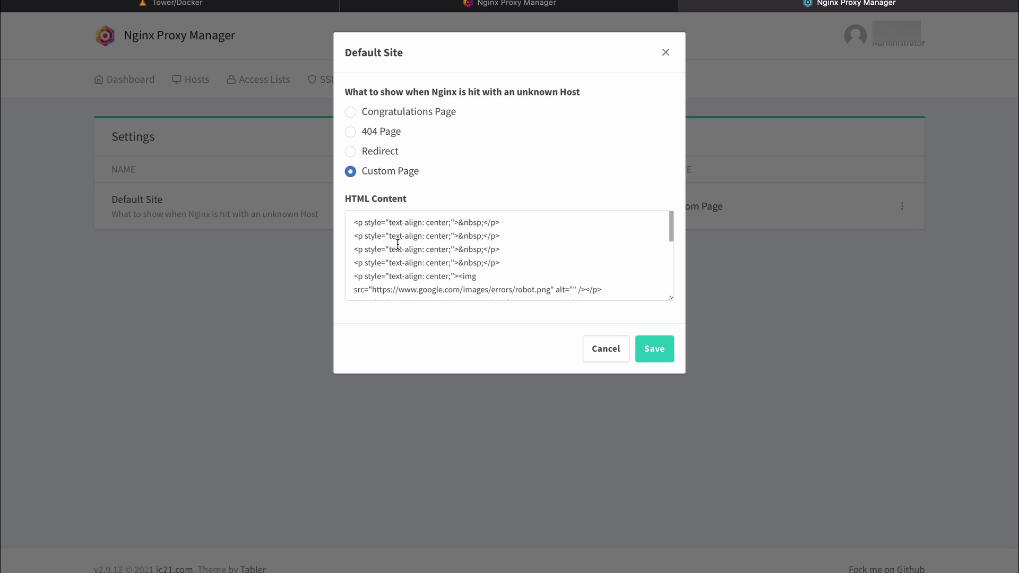
scroll(399, 264, "down", 10)
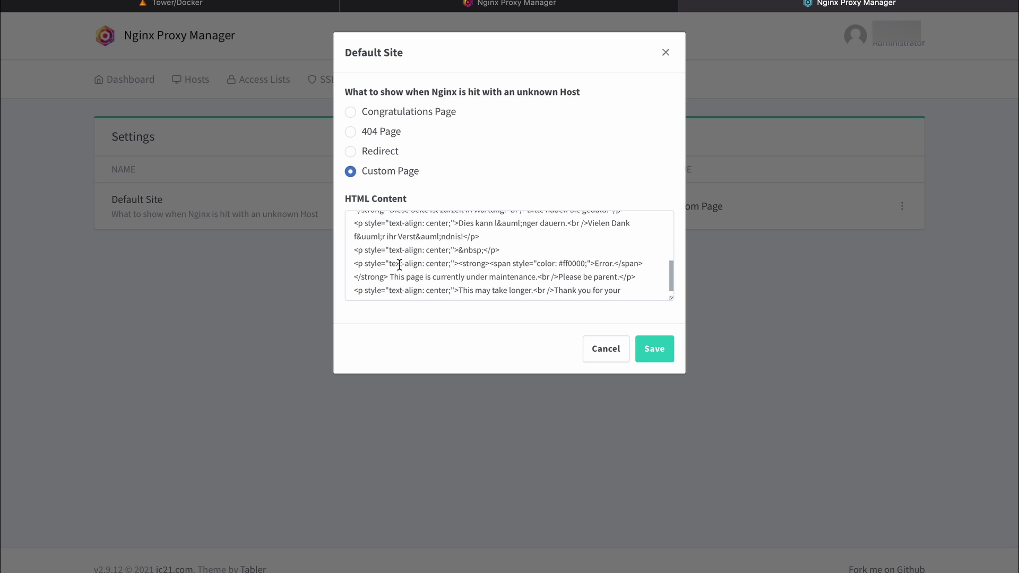
scroll(399, 262, "up", 10)
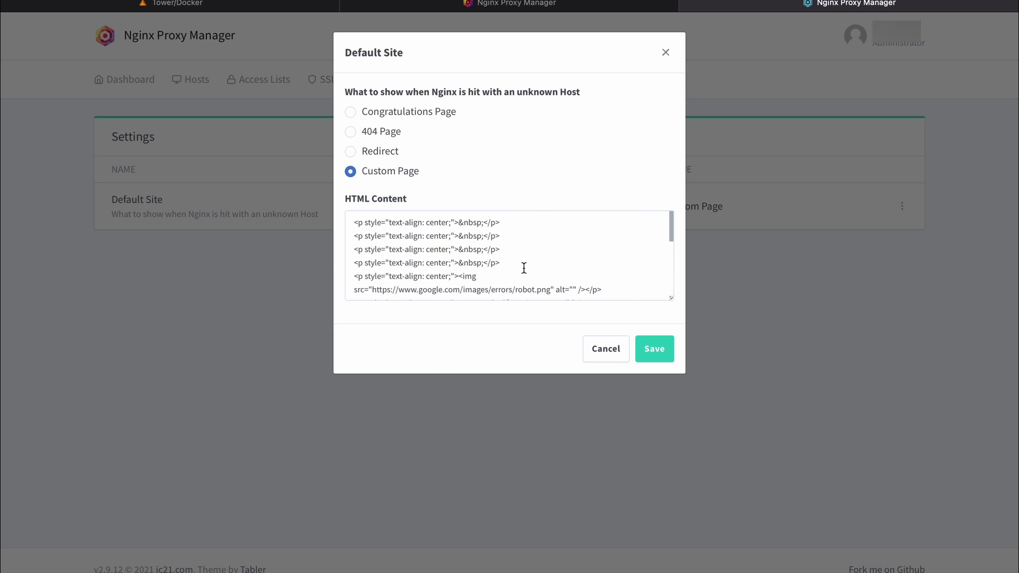
left_click(597, 349)
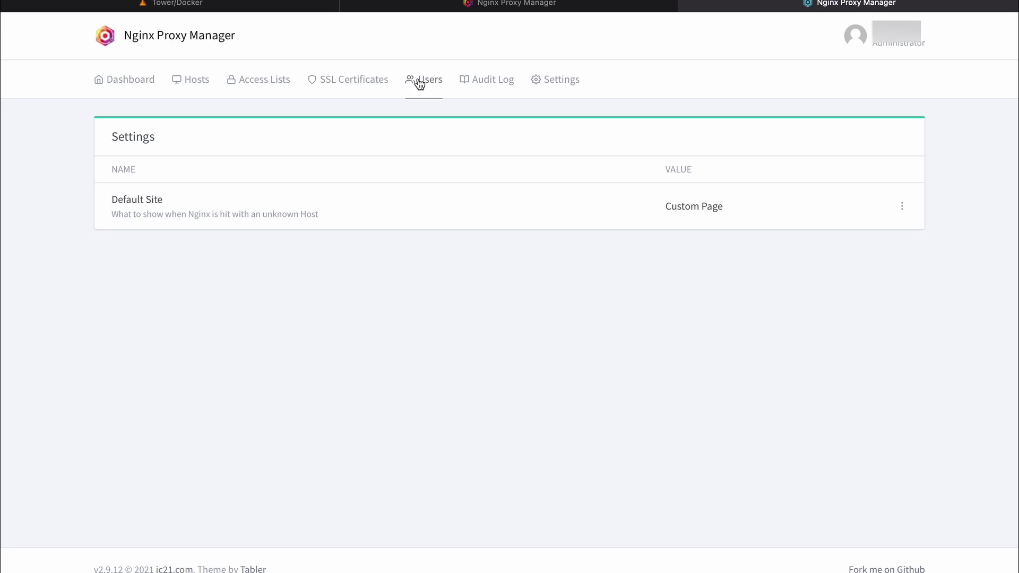
left_click(419, 83)
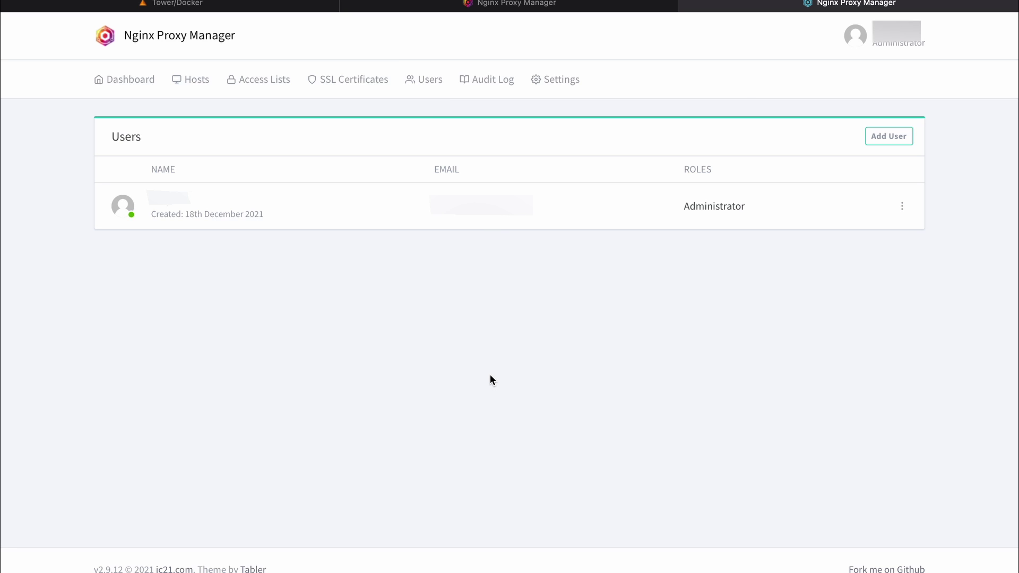